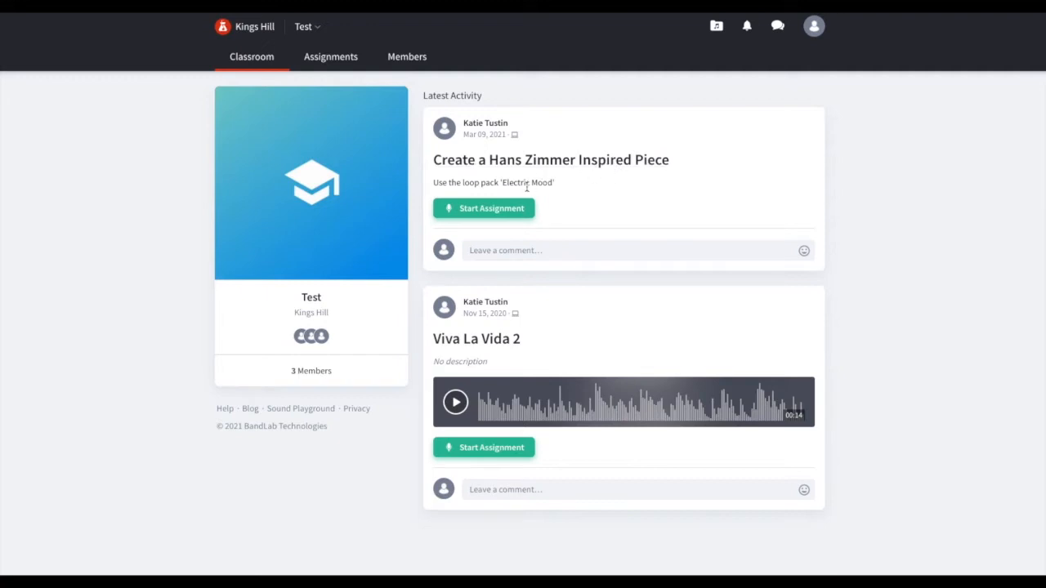
- Start the "Create a Hans Zimmer Inspired Piece" assignment from the teacher's version and choose to browse loops for the new track
{"action": "left_click_drag", "start_coordinate": [554, 183], "coordinate": [499, 183]}
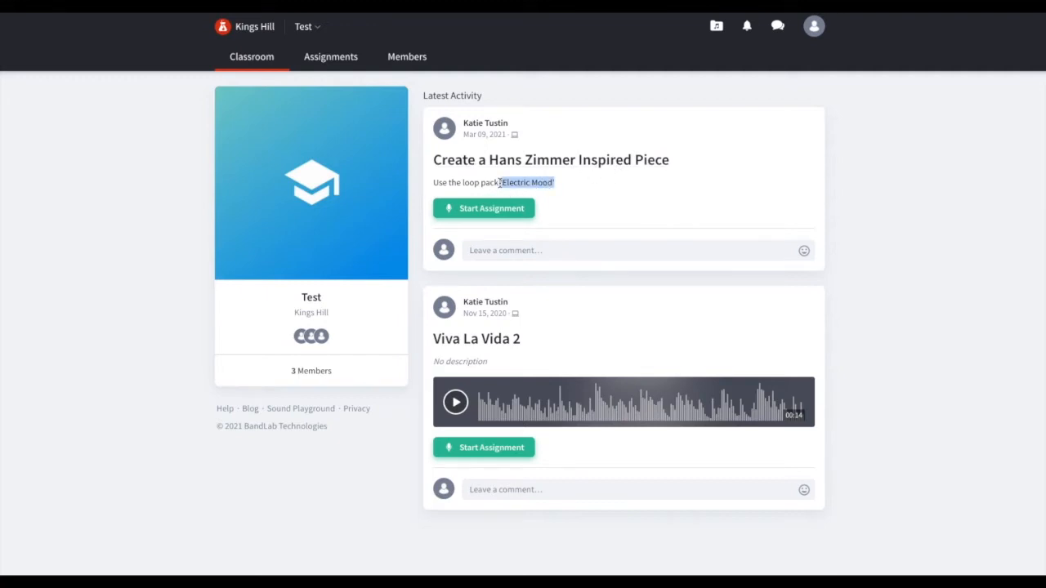
{"action": "left_click", "coordinate": [563, 210]}
{"action": "left_click", "coordinate": [490, 209]}
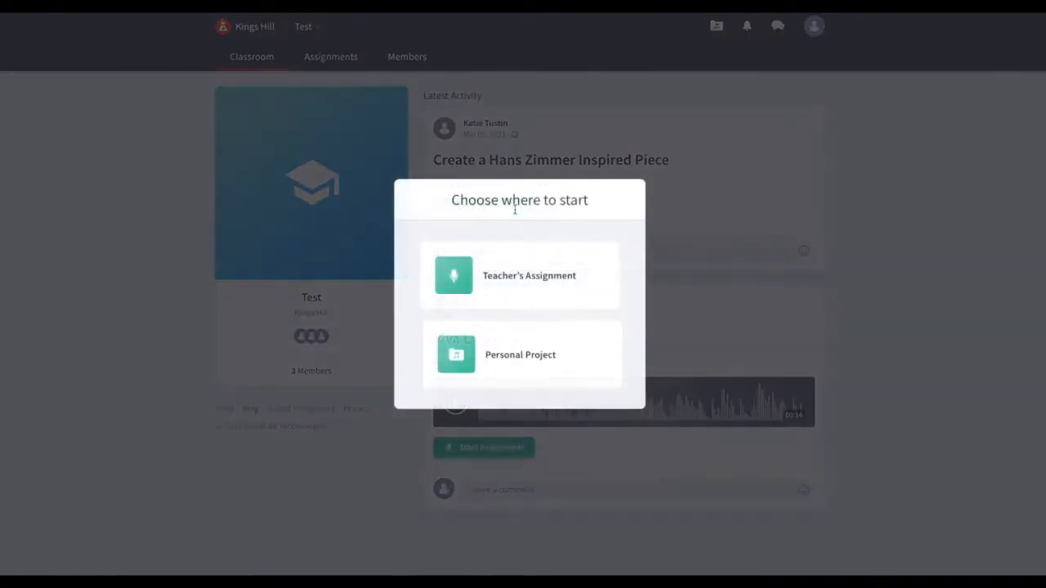
{"action": "left_click", "coordinate": [456, 276]}
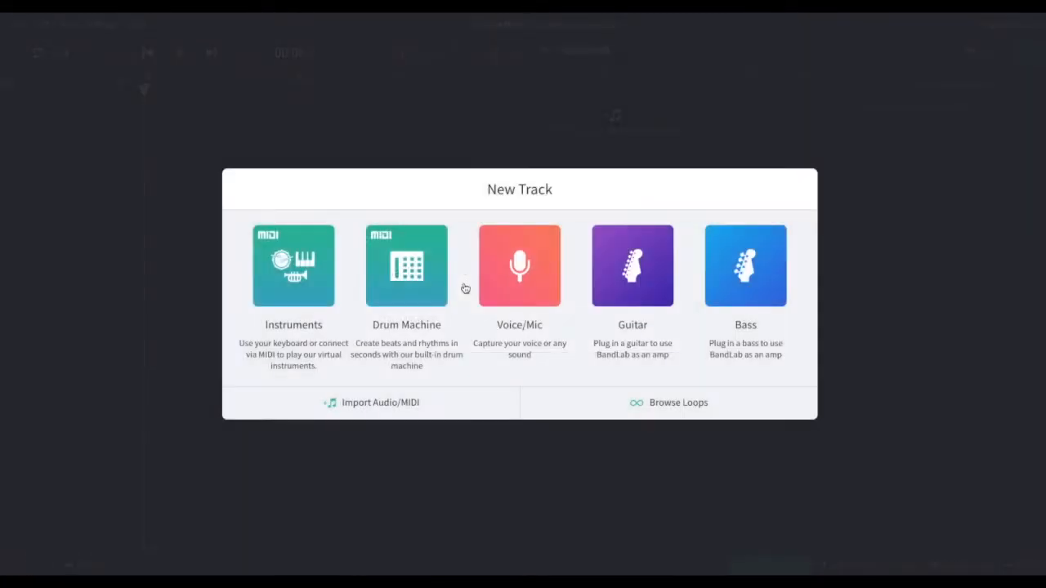
{"action": "left_click", "coordinate": [669, 403]}
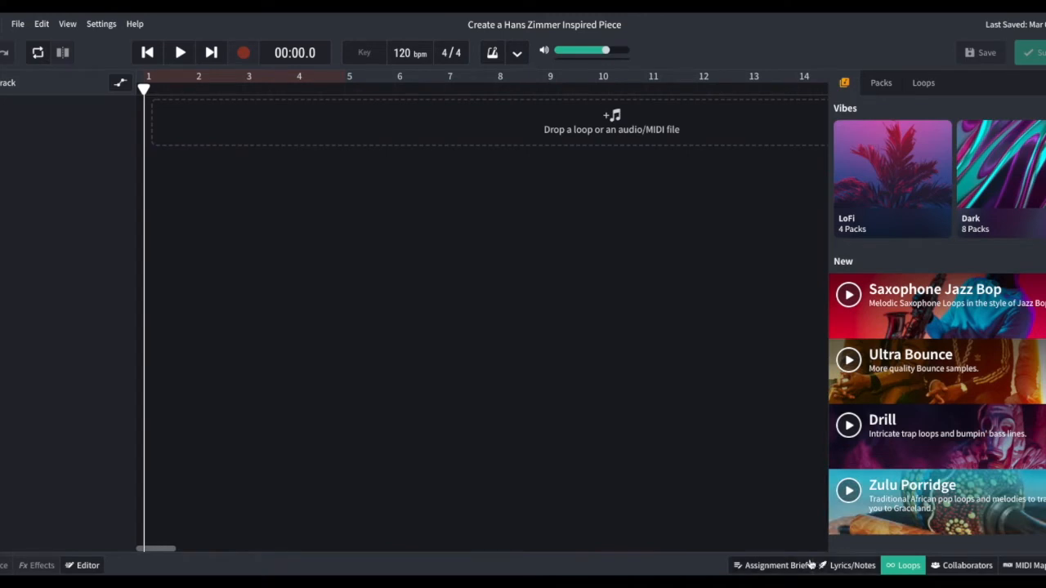
- Check the assignment brief, and find and open the Electric Mood pack by searching the loop library for "electric mood"
{"action": "left_click", "coordinate": [784, 565]}
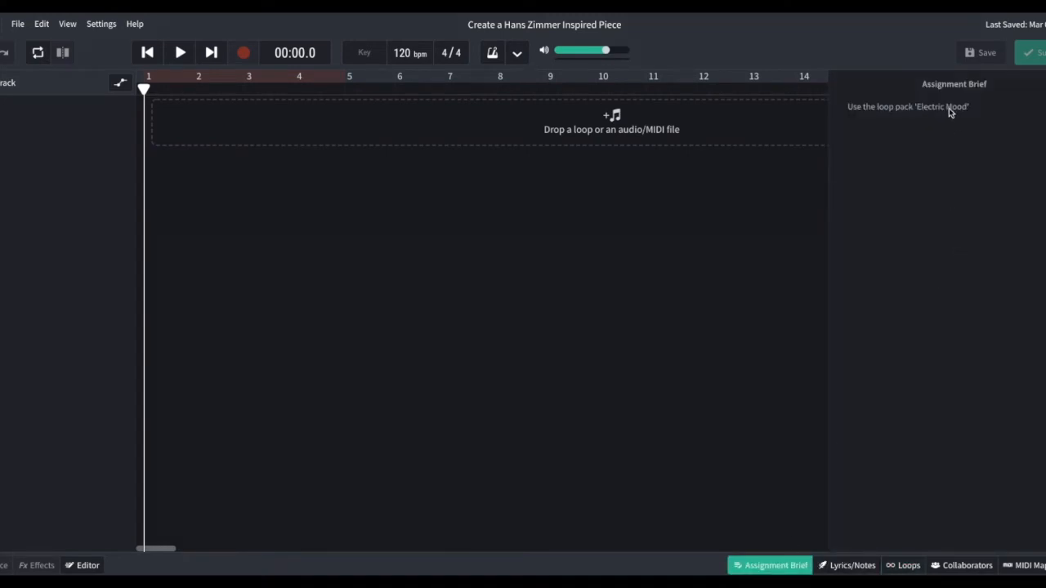
{"action": "left_click", "coordinate": [908, 566]}
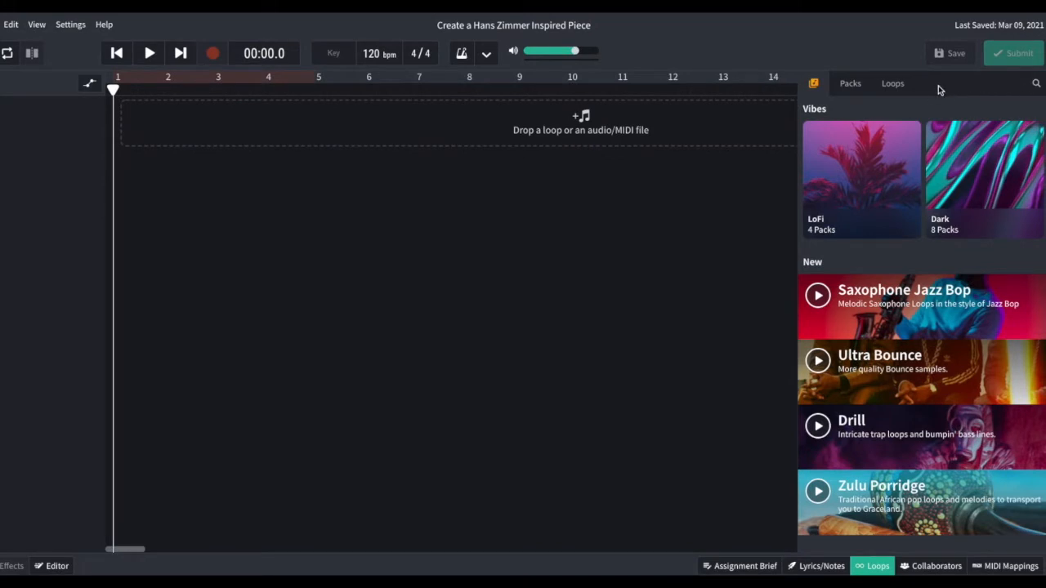
{"action": "left_click", "coordinate": [1035, 85]}
{"action": "type", "text": "electric moo"}
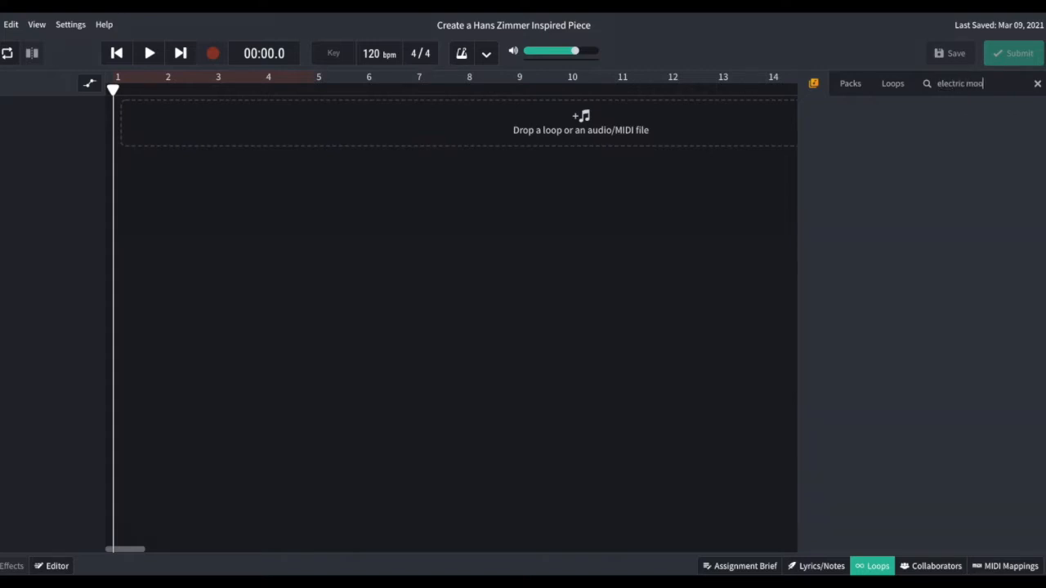
{"action": "type", "text": "d"}
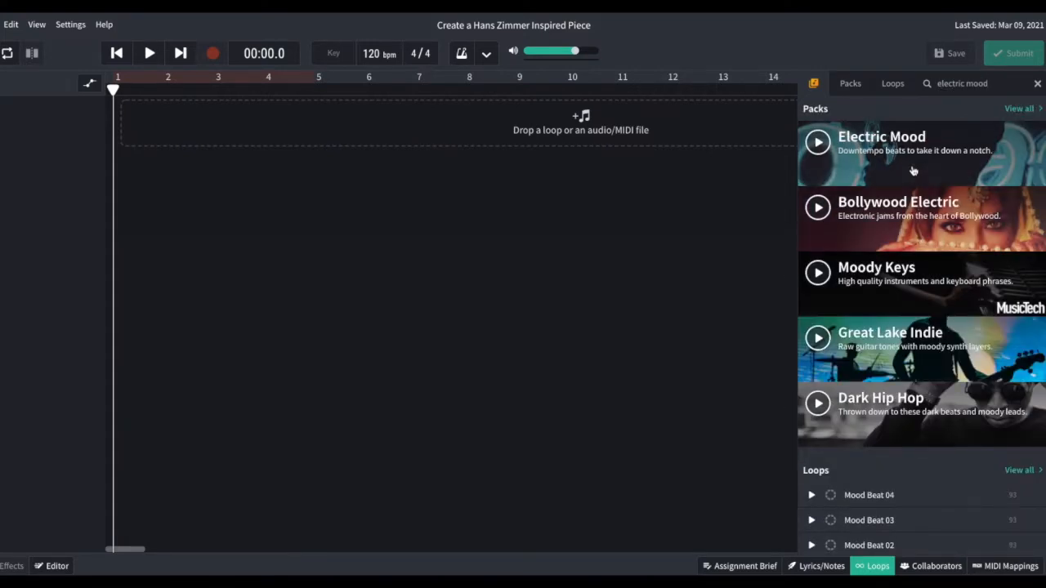
{"action": "left_click", "coordinate": [909, 141]}
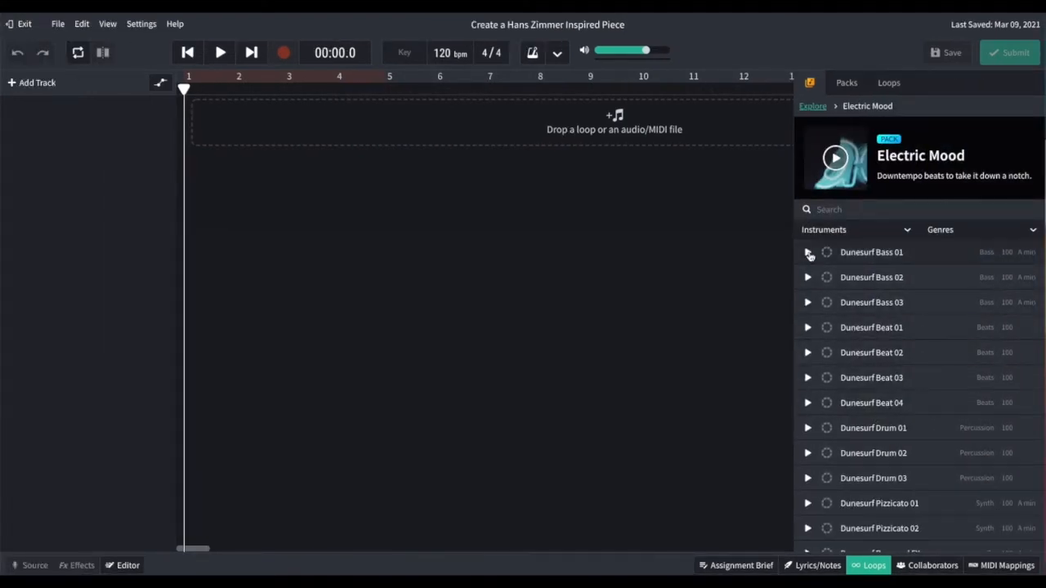
- Preview the Dunesurf Bass 01 and Dunesurf Bass 02 loops and look through the pack's other loops
{"action": "left_click", "coordinate": [808, 253]}
{"action": "left_click", "coordinate": [807, 277]}
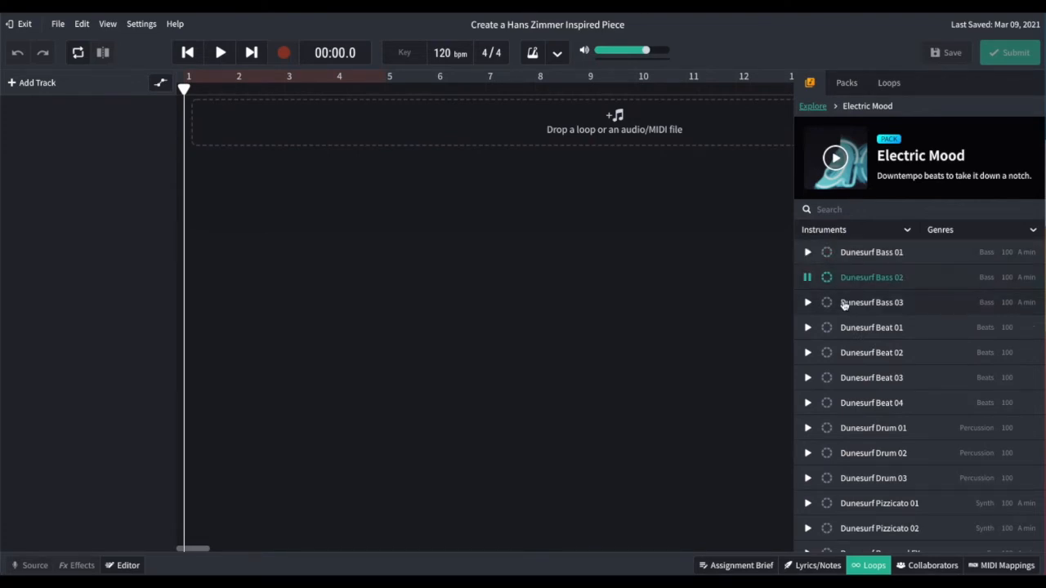
{"action": "left_click", "coordinate": [808, 280]}
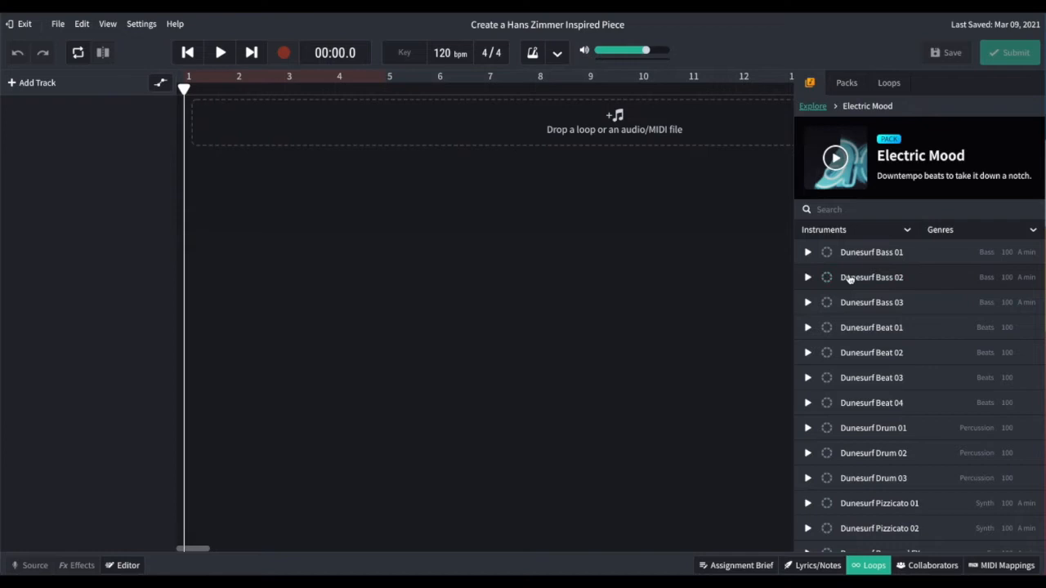
{"action": "left_click", "coordinate": [808, 253]}
{"action": "scroll", "coordinate": [940, 374], "scroll_direction": "down", "scroll_amount": 5}
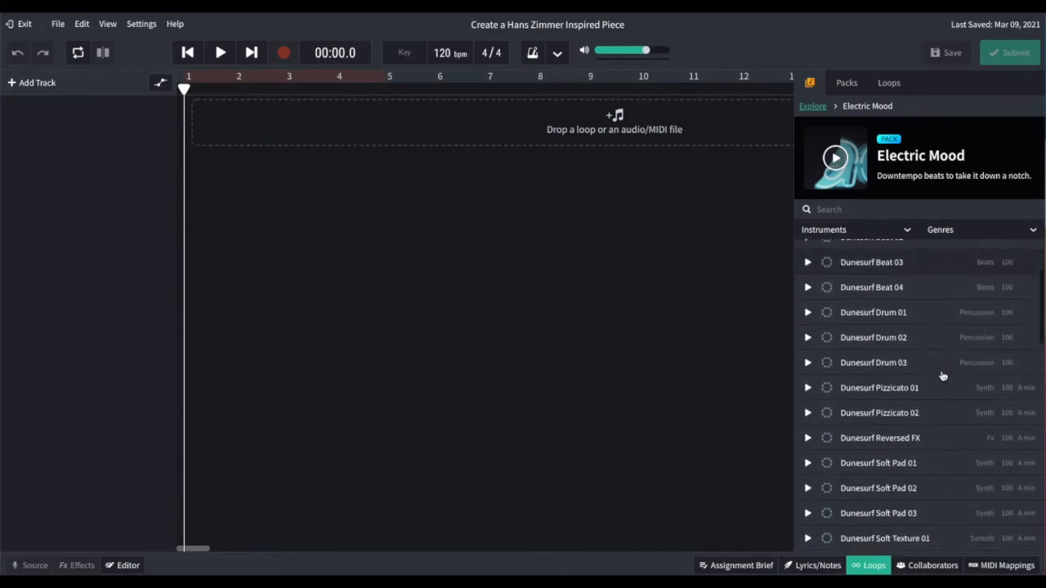
{"action": "scroll", "coordinate": [942, 376], "scroll_direction": "up", "scroll_amount": 5}
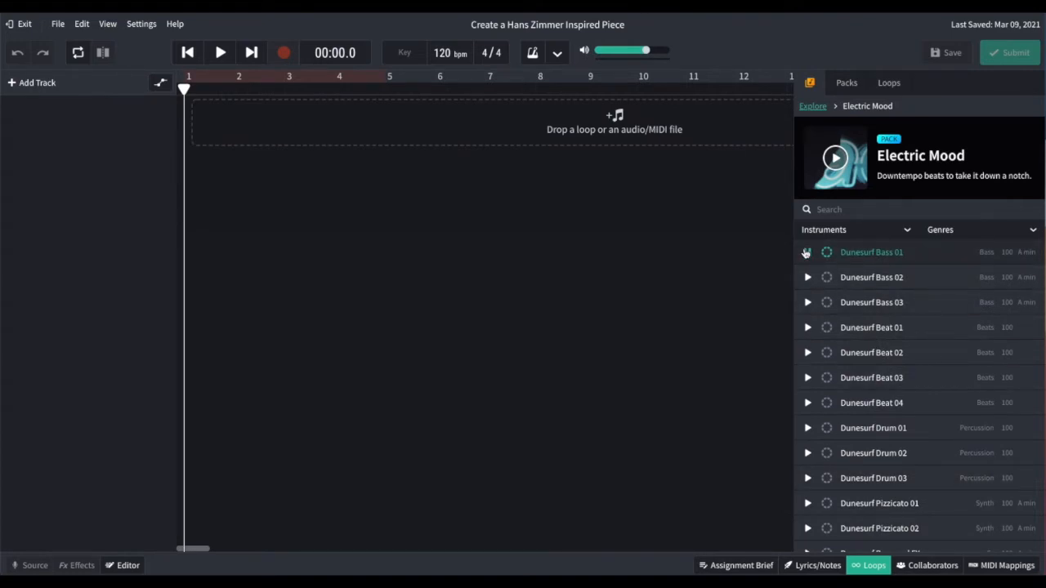
{"action": "left_click", "coordinate": [806, 253]}
- Place the Dunesurf Bass 01 loop on a new track at bar 1 and extend its repeats to about bar 13
{"action": "left_click_drag", "start_coordinate": [891, 260], "coordinate": [199, 109]}
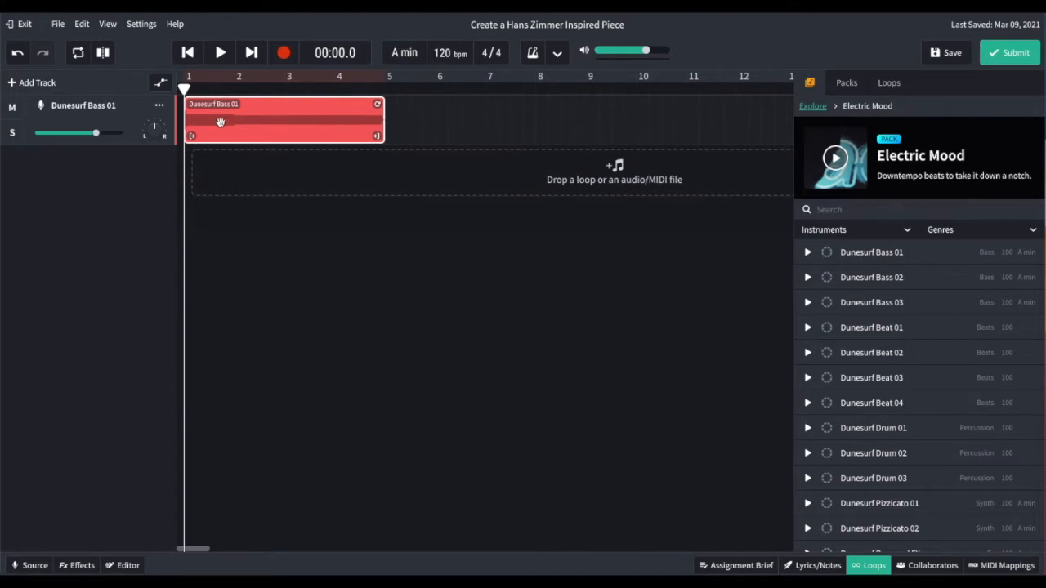
{"action": "left_click_drag", "start_coordinate": [379, 104], "coordinate": [722, 139]}
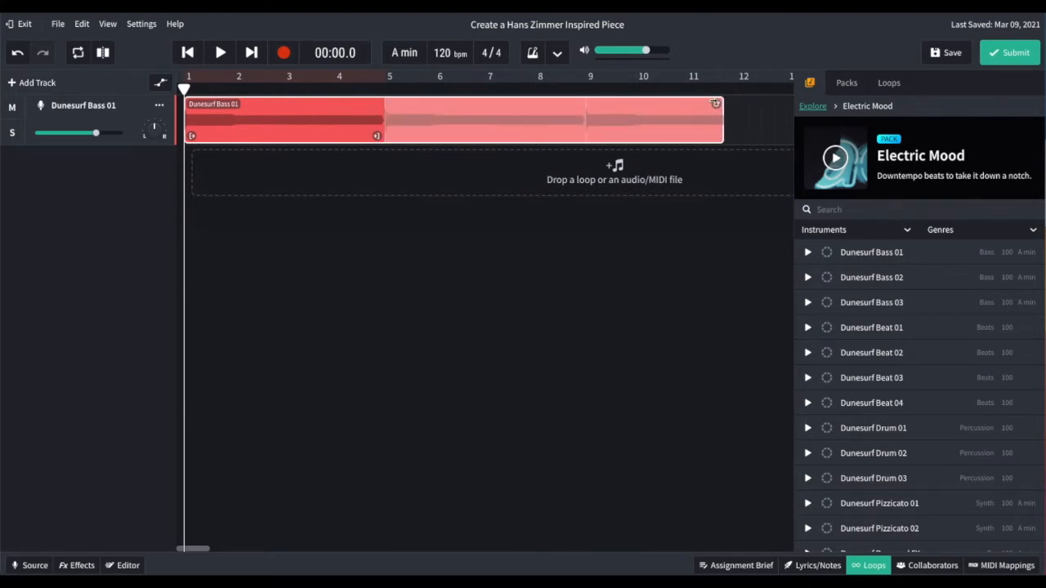
{"action": "left_click_drag", "start_coordinate": [715, 103], "coordinate": [760, 106]}
{"action": "scroll", "coordinate": [761, 108], "scroll_direction": "right", "scroll_amount": 1}
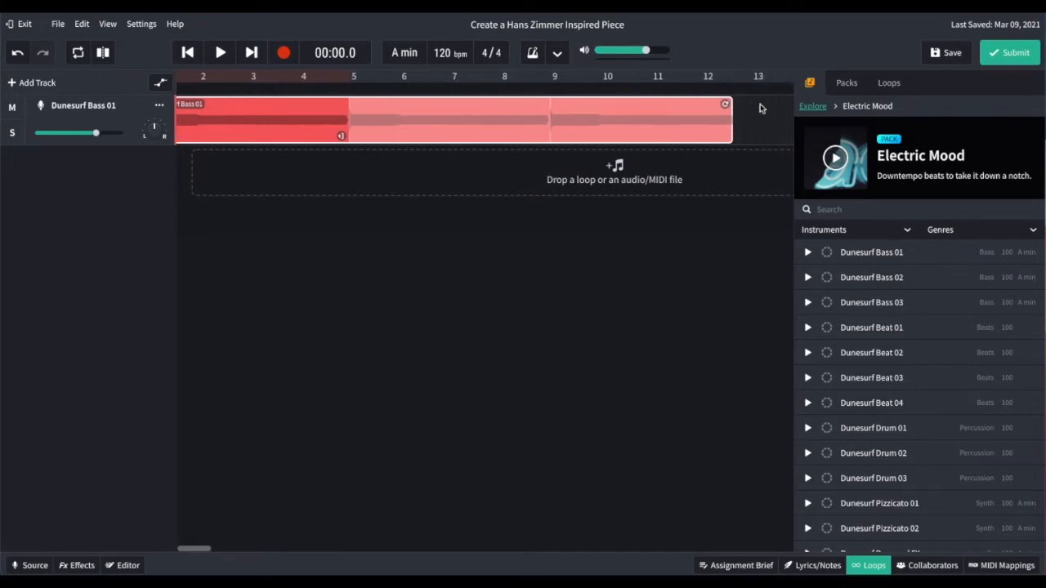
{"action": "scroll", "coordinate": [761, 109], "scroll_direction": "right", "scroll_amount": 1}
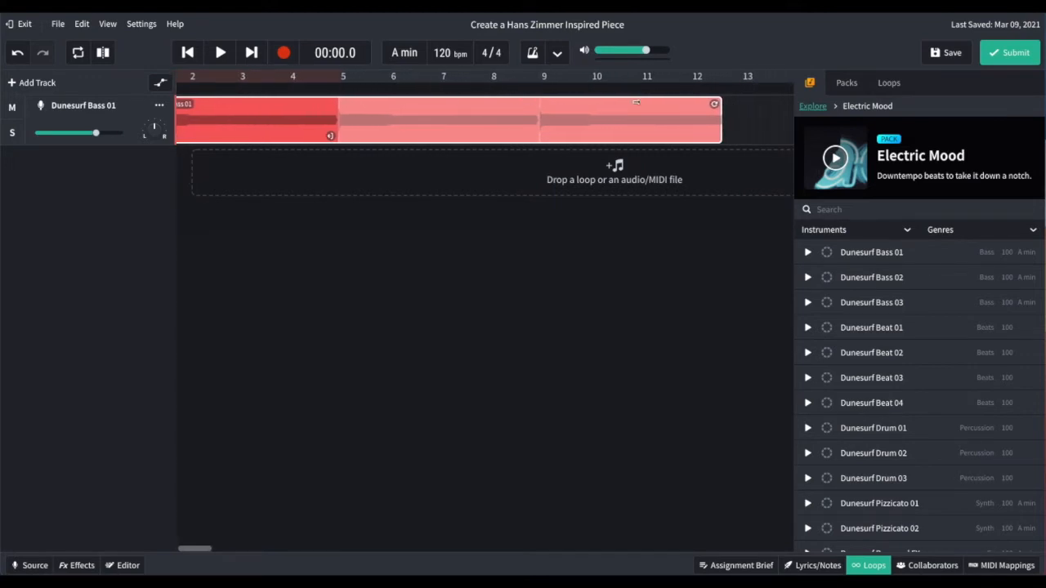
{"action": "scroll", "coordinate": [636, 102], "scroll_direction": "left", "scroll_amount": 3}
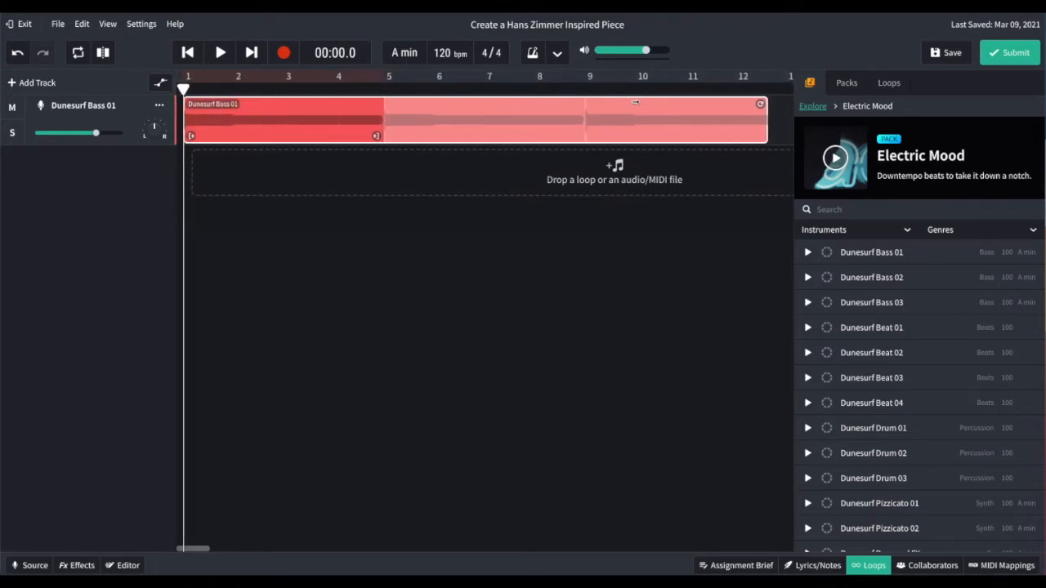
{"action": "scroll", "coordinate": [636, 103], "scroll_direction": "right", "scroll_amount": 5}
{"action": "scroll", "coordinate": [634, 105], "scroll_direction": "right", "scroll_amount": 2}
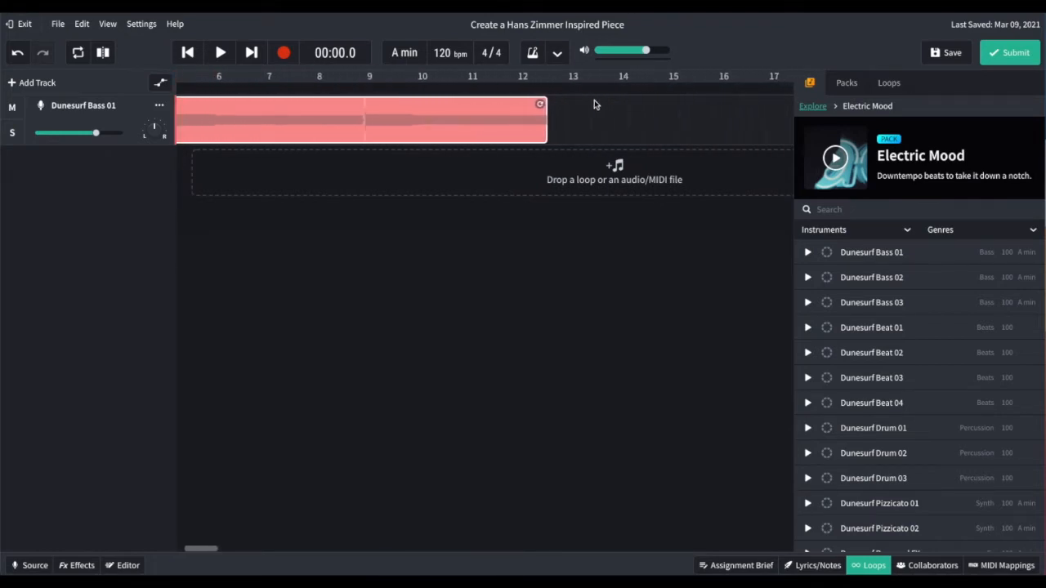
{"action": "left_click_drag", "start_coordinate": [540, 102], "coordinate": [559, 103]}
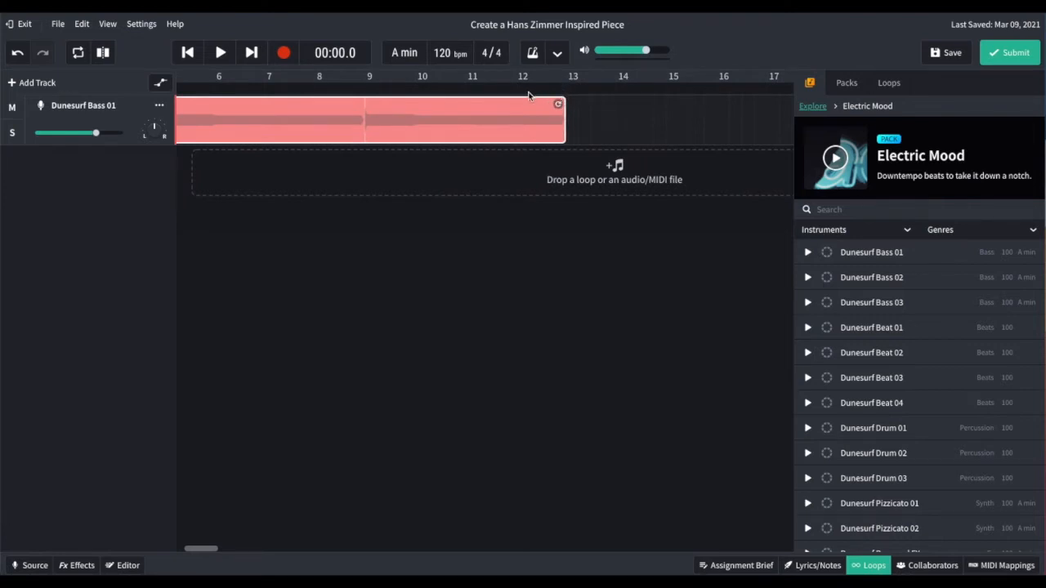
{"action": "scroll", "coordinate": [528, 95], "scroll_direction": "left", "scroll_amount": 8}
- Preview Dunesurf Beat 01 and 02, and add Dunesurf Beat 02 on a second track near bar 1, looped to about bar 3
{"action": "scroll", "coordinate": [870, 333], "scroll_direction": "down", "scroll_amount": 1}
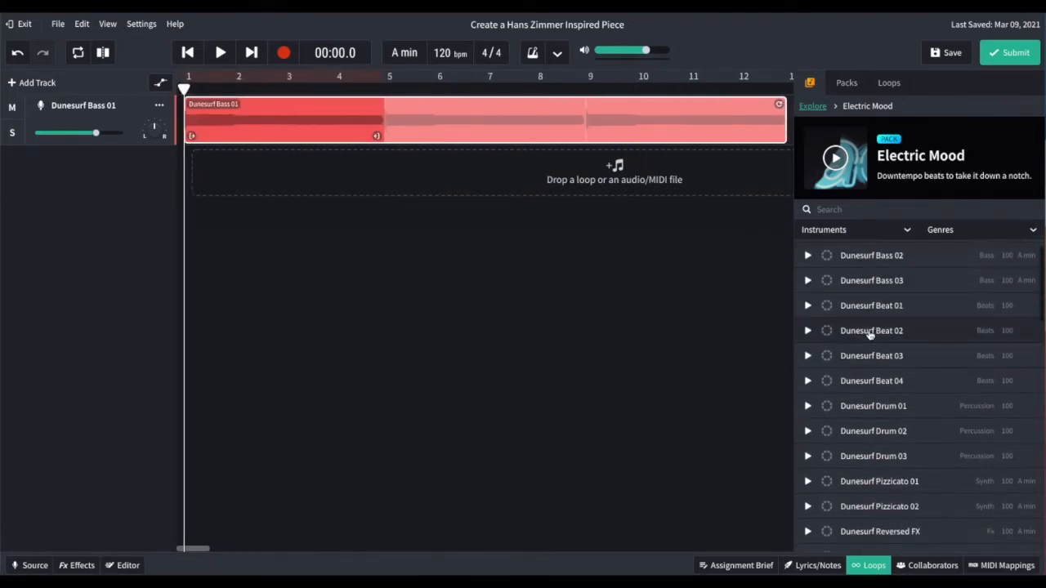
{"action": "left_click", "coordinate": [807, 331]}
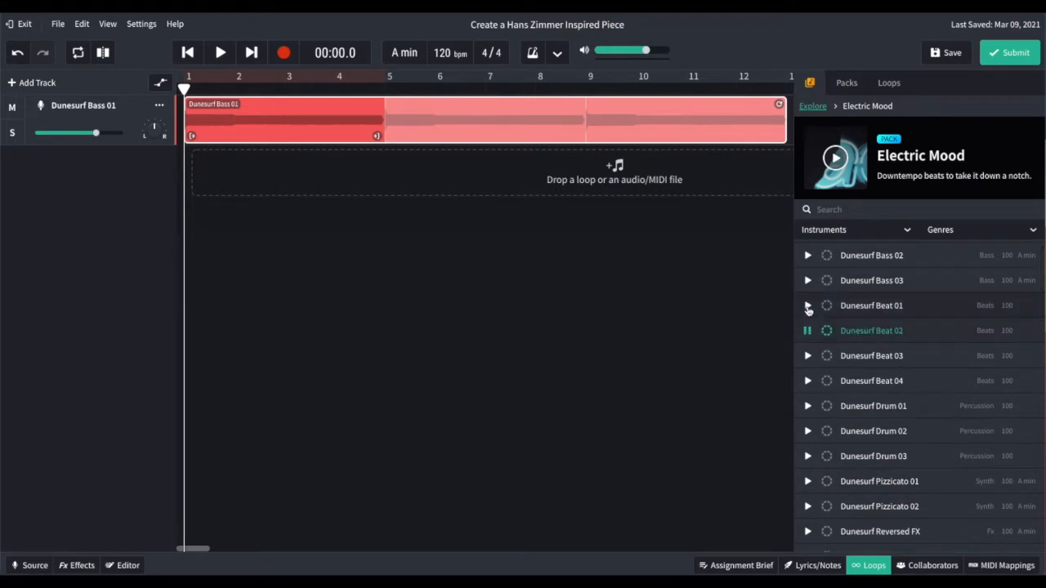
{"action": "left_click", "coordinate": [807, 306]}
{"action": "scroll", "coordinate": [809, 307], "scroll_direction": "down", "scroll_amount": 1}
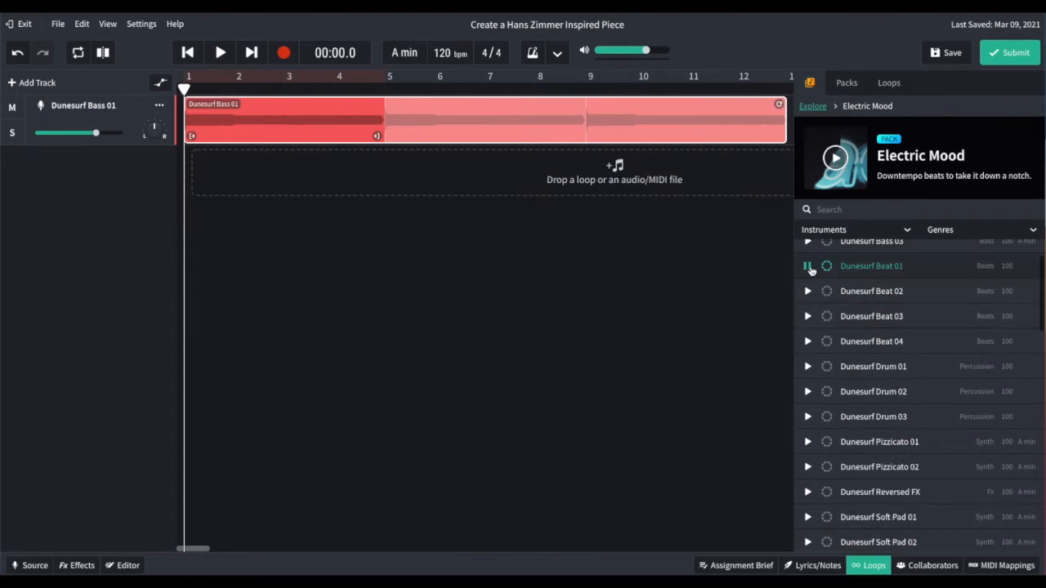
{"action": "left_click", "coordinate": [808, 267]}
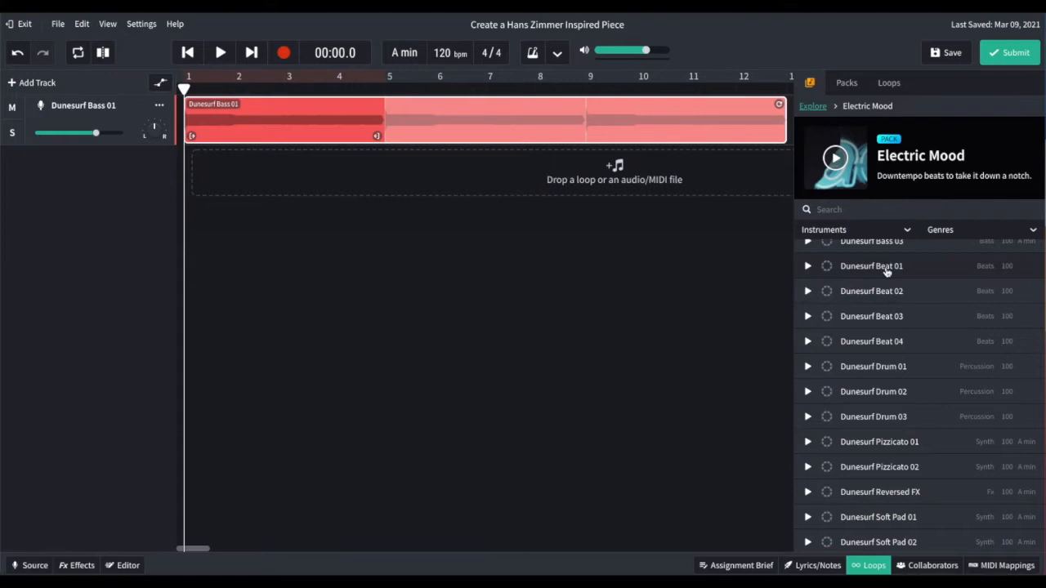
{"action": "left_click", "coordinate": [806, 292]}
{"action": "left_click_drag", "start_coordinate": [862, 293], "coordinate": [197, 174]}
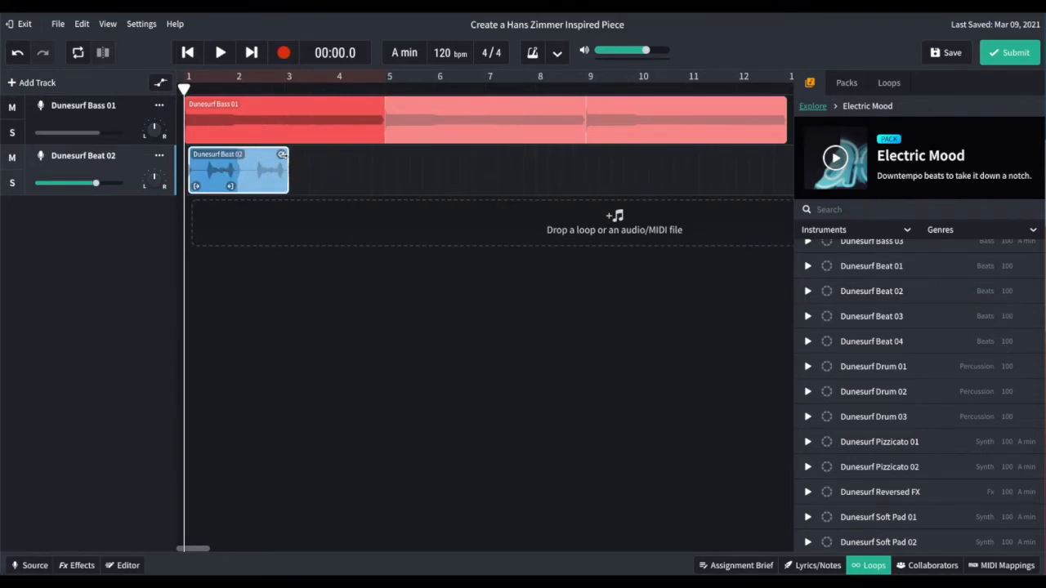
- Add a second Dunesurf Beat 02 clip on the beat track directly after the first clip, at about bar 3
{"action": "left_click_drag", "start_coordinate": [862, 293], "coordinate": [299, 176]}
{"action": "scroll", "coordinate": [299, 176], "scroll_direction": "right", "scroll_amount": 1}
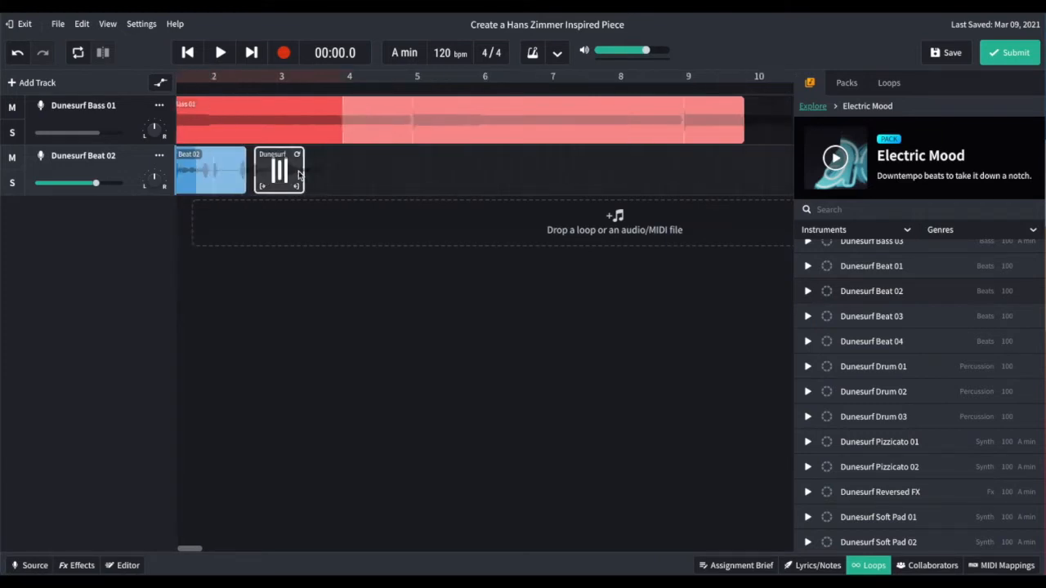
{"action": "scroll", "coordinate": [299, 176], "scroll_direction": "up", "scroll_amount": 5}
{"action": "scroll", "coordinate": [301, 175], "scroll_direction": "left", "scroll_amount": 2}
{"action": "left_click_drag", "start_coordinate": [401, 165], "coordinate": [375, 166]}
{"action": "scroll", "coordinate": [627, 387], "scroll_direction": "left", "scroll_amount": 3}
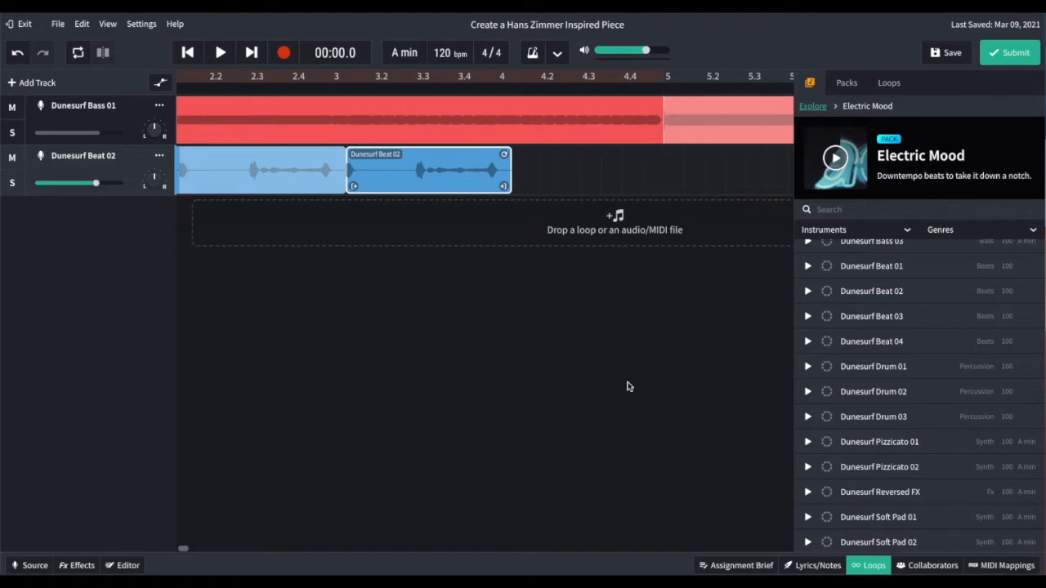
{"action": "scroll", "coordinate": [627, 386], "scroll_direction": "left", "scroll_amount": 1}
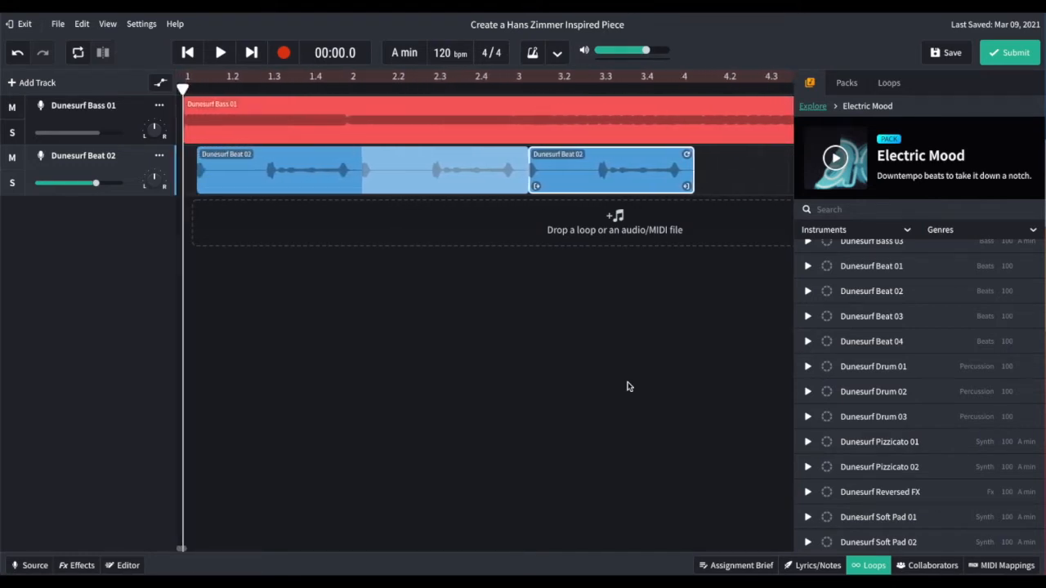
- Align the first Dunesurf Beat 02 clip with the start of bar 1 and move the second clip up against its end
{"action": "scroll", "coordinate": [629, 387], "scroll_direction": "right", "scroll_amount": 1}
{"action": "scroll", "coordinate": [629, 387], "scroll_direction": "left", "scroll_amount": 1}
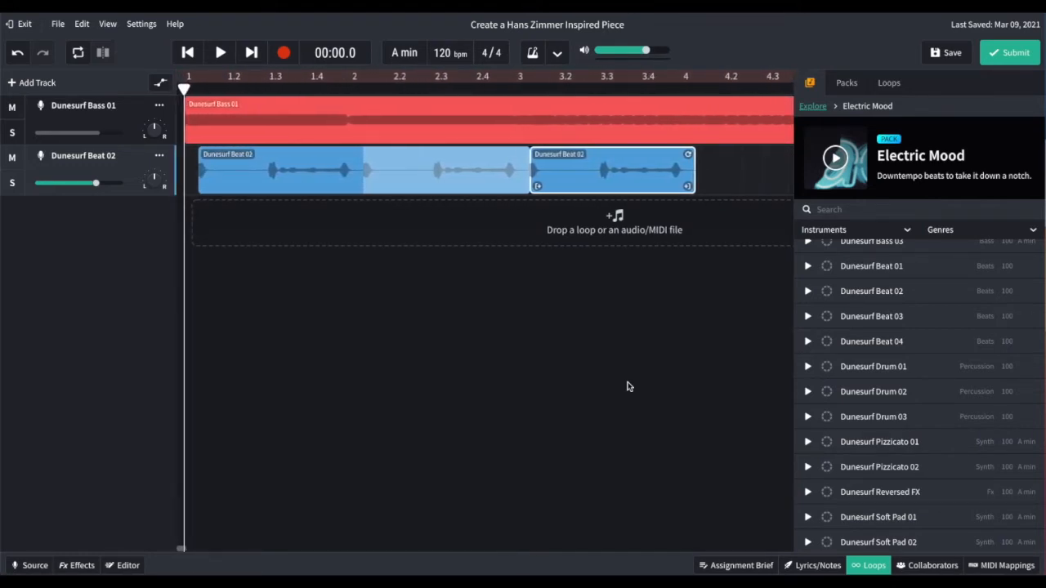
{"action": "left_click_drag", "start_coordinate": [229, 168], "coordinate": [216, 168]}
{"action": "left_click_drag", "start_coordinate": [557, 167], "coordinate": [542, 167]}
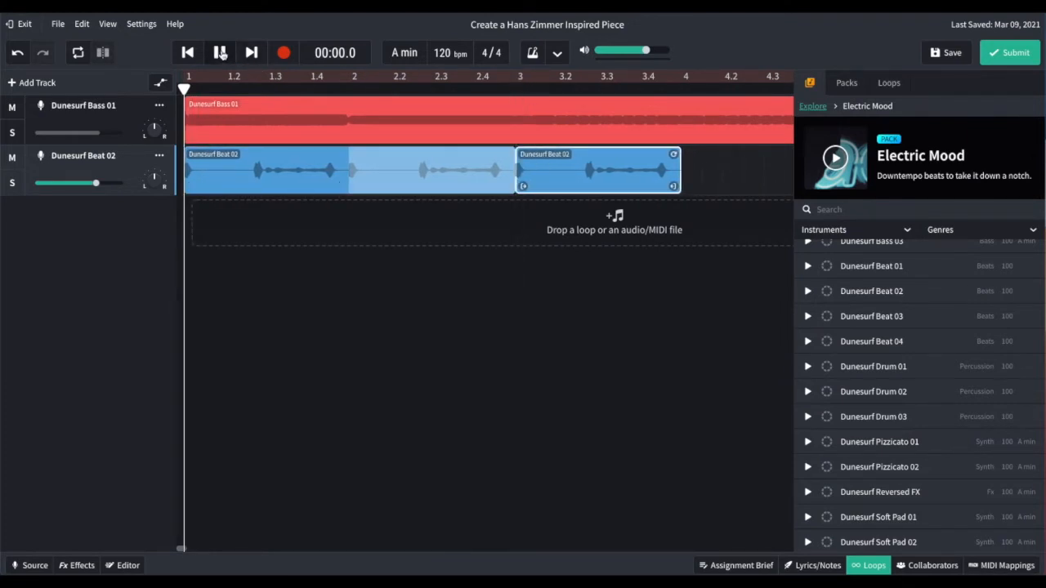
- Play the bass and beat tracks together from the start to check the arrangement, stopping after the last beat clip
{"action": "left_click", "coordinate": [220, 52]}
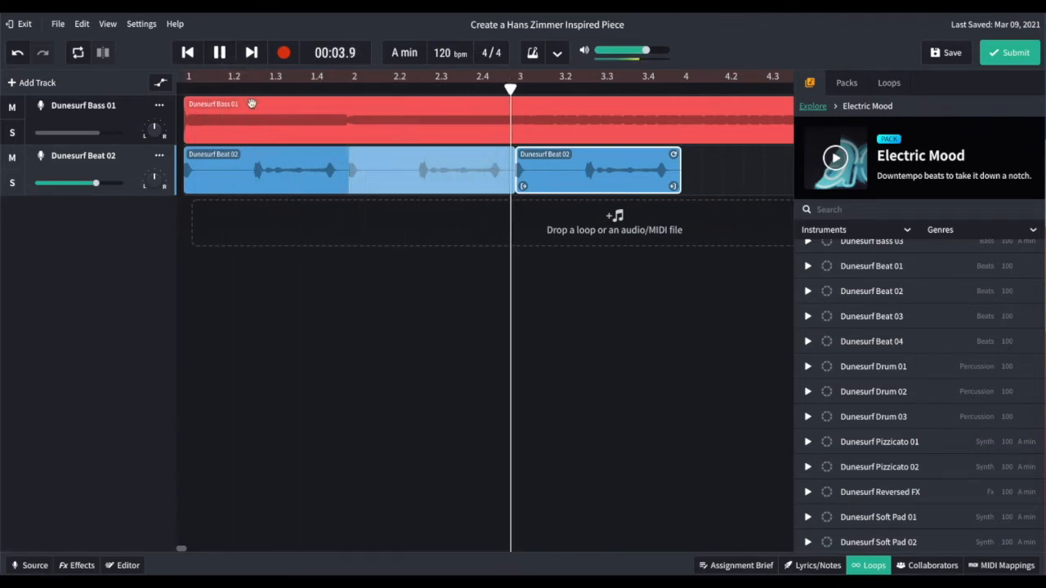
{"action": "scroll", "coordinate": [302, 131], "scroll_direction": "down", "scroll_amount": 3}
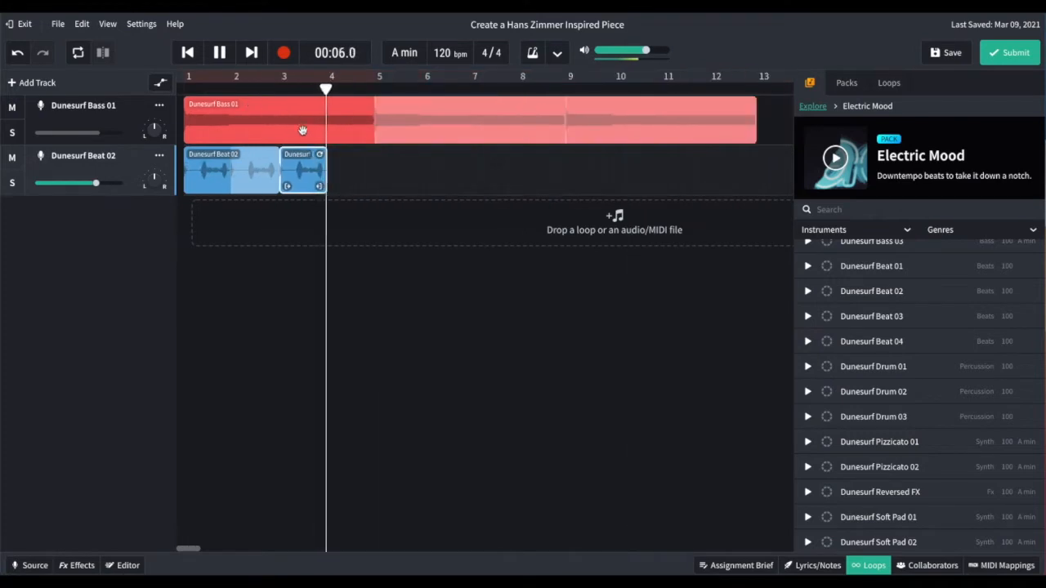
{"action": "key", "text": "space"}
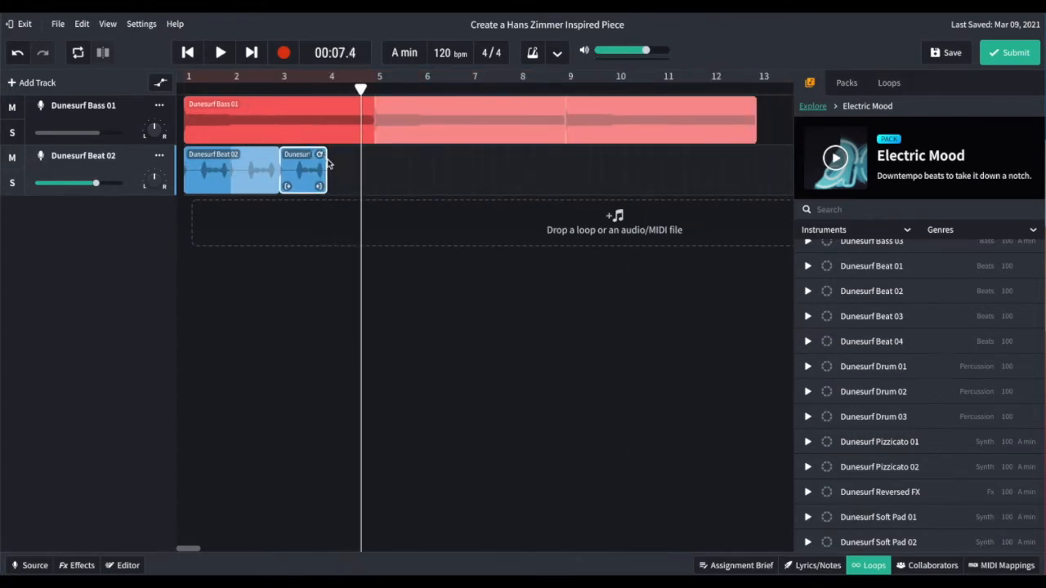
- Delete the second Dunesurf Beat 02 clip from the beat track
{"action": "scroll", "coordinate": [319, 168], "scroll_direction": "up", "scroll_amount": 3}
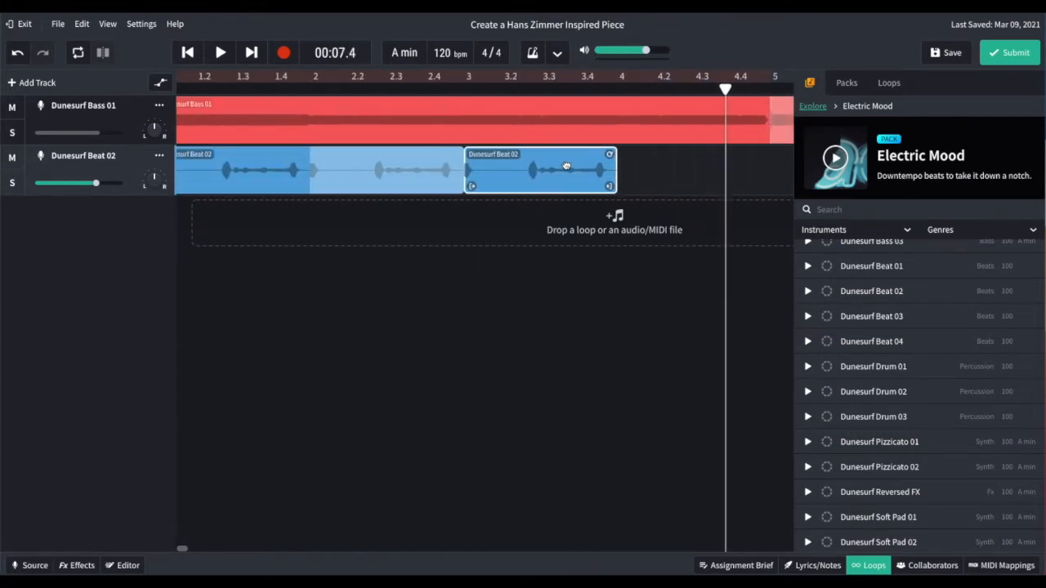
{"action": "key", "text": "Delete"}
{"action": "scroll", "coordinate": [565, 168], "scroll_direction": "down", "scroll_amount": 2}
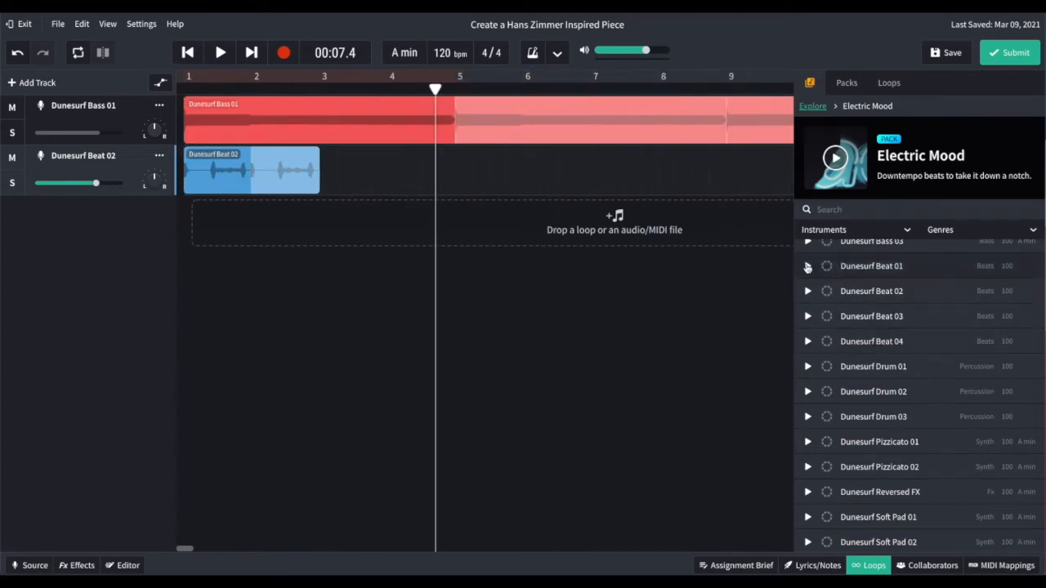
- Preview the Dunesurf Beat and Drum loops, then place Dunesurf Drum 01 on a new track starting at about bar 3
{"action": "left_click", "coordinate": [808, 266]}
{"action": "left_click", "coordinate": [808, 316]}
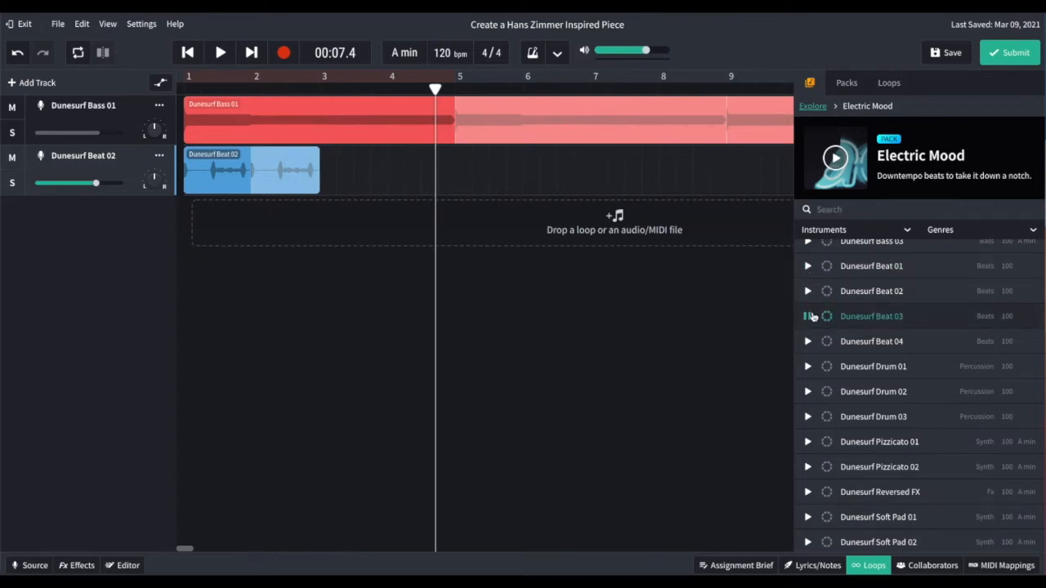
{"action": "left_click", "coordinate": [805, 367]}
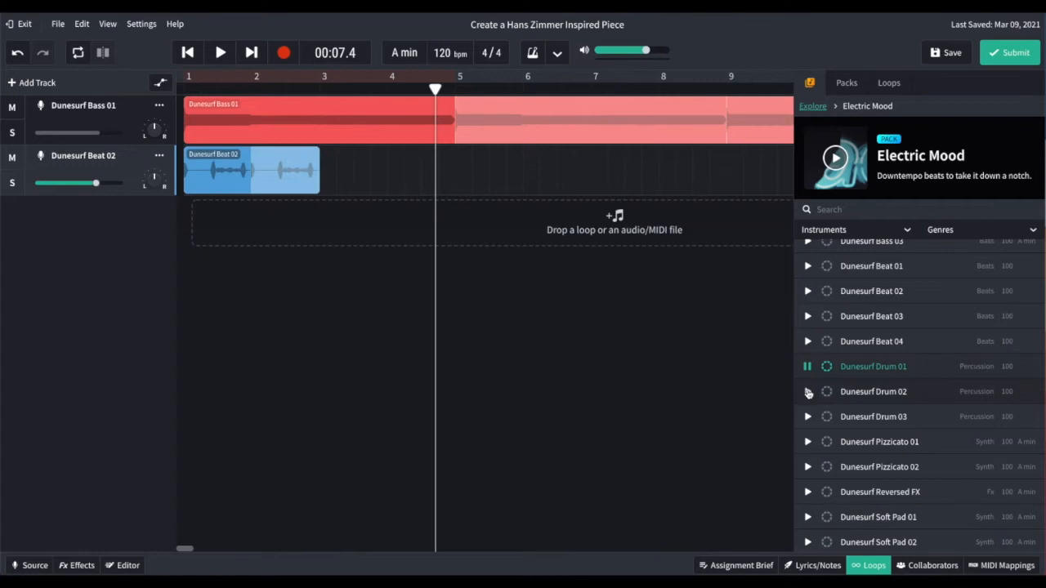
{"action": "left_click", "coordinate": [808, 393]}
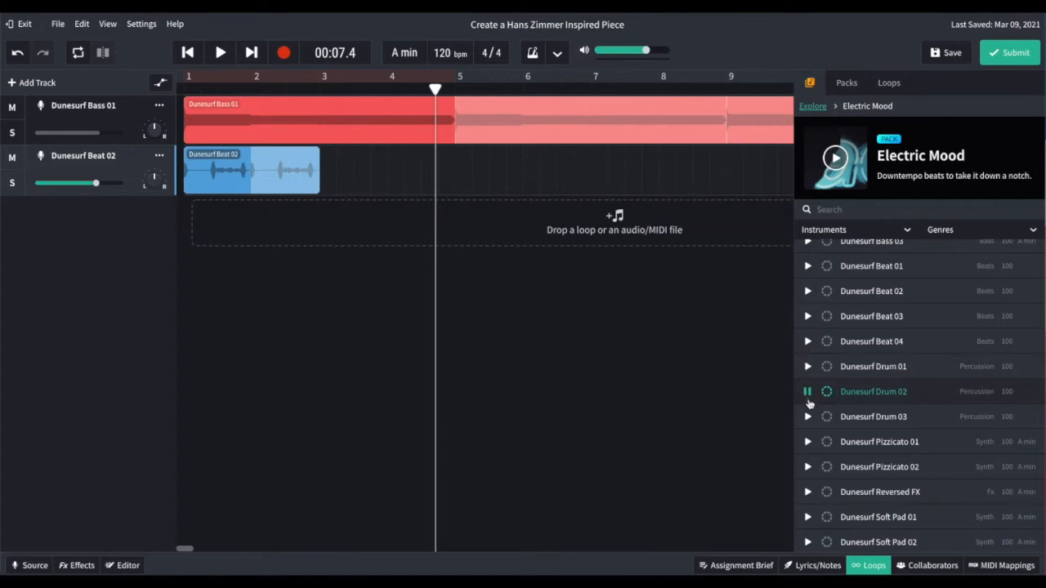
{"action": "left_click", "coordinate": [807, 416]}
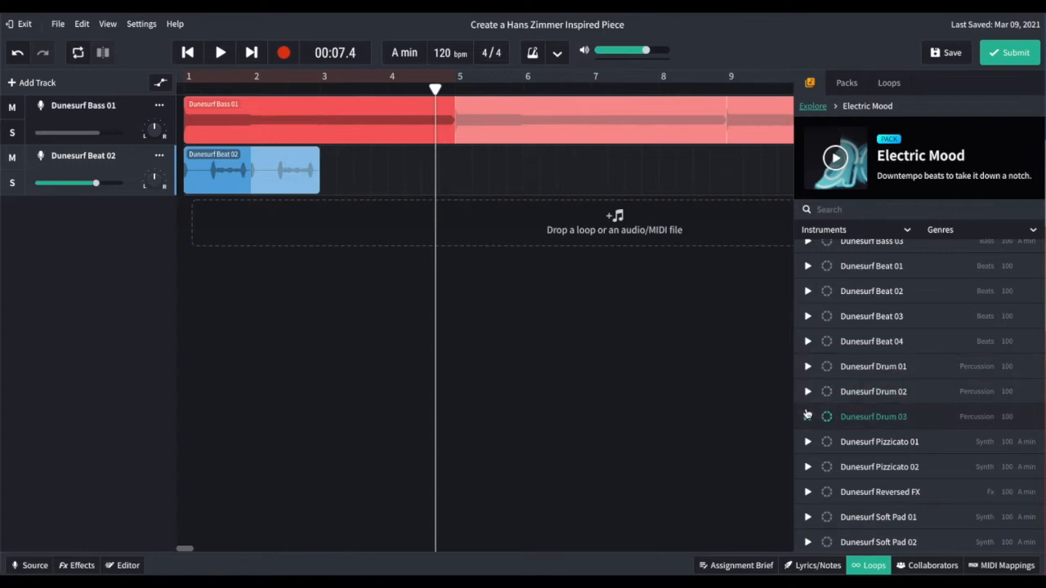
{"action": "left_click_drag", "start_coordinate": [811, 421], "coordinate": [324, 223]}
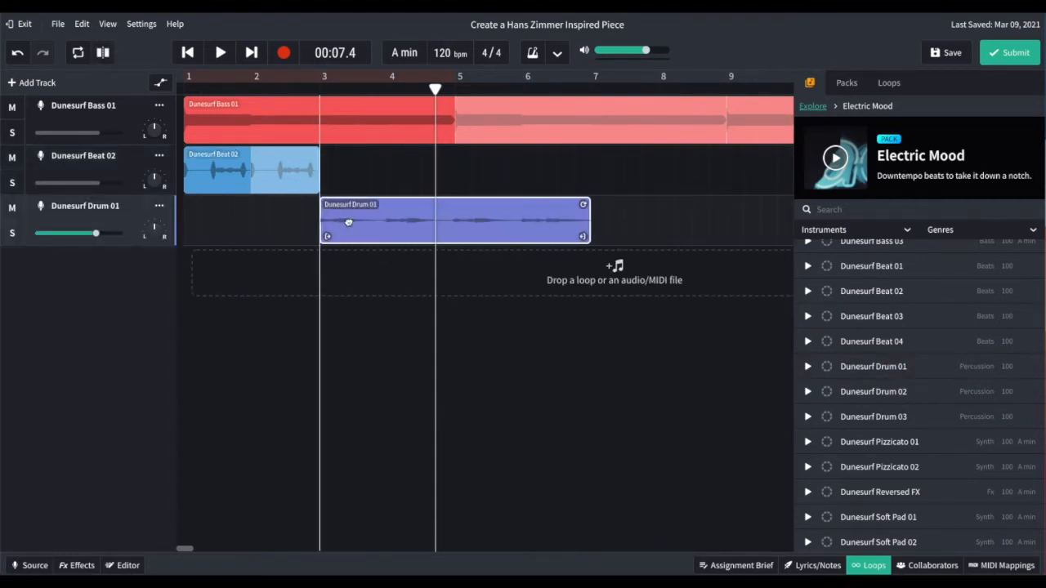
- Add Dunesurf Beat 01 on the beat track directly after the Beat 02 clip and loop it to the end of the Drum 01 clip
{"action": "mouse_move", "coordinate": [316, 155]}
{"action": "left_mouse_down"}
{"action": "mouse_move", "coordinate": [298, 155]}
{"action": "mouse_move", "coordinate": [312, 153]}
{"action": "left_mouse_up"}
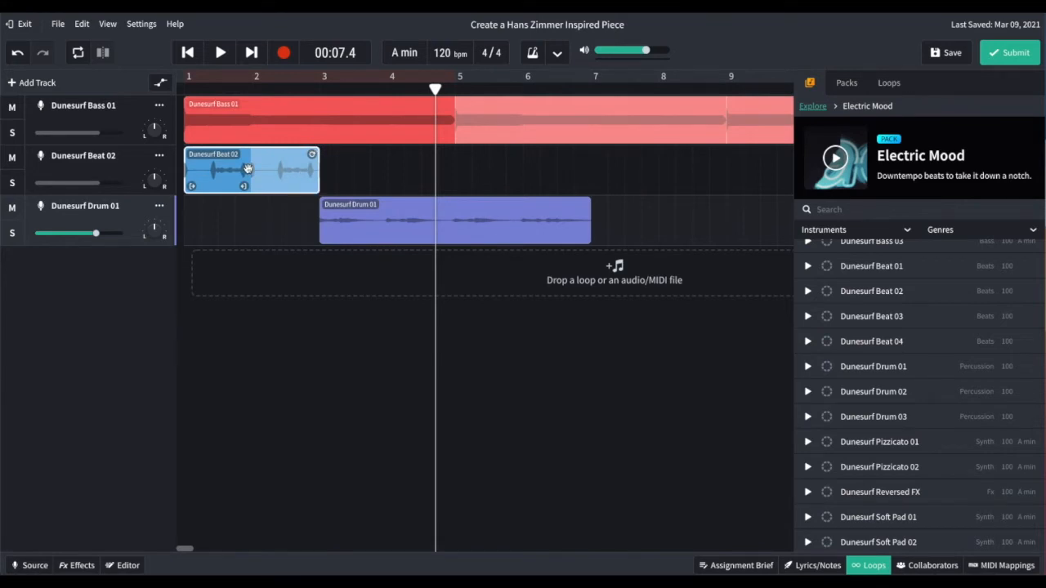
{"action": "left_click_drag", "start_coordinate": [878, 268], "coordinate": [331, 178]}
{"action": "left_click_drag", "start_coordinate": [382, 154], "coordinate": [584, 155]}
- Play the bass, beat and drum tracks from the start, stopping at about bar 7
{"action": "left_click_drag", "start_coordinate": [439, 88], "coordinate": [123, 100]}
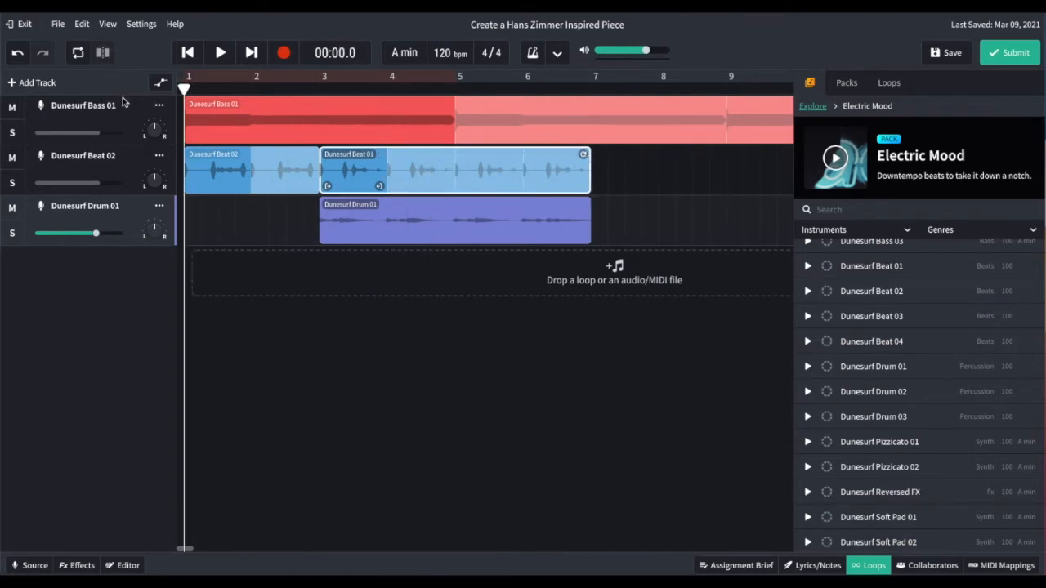
{"action": "left_click", "coordinate": [220, 53]}
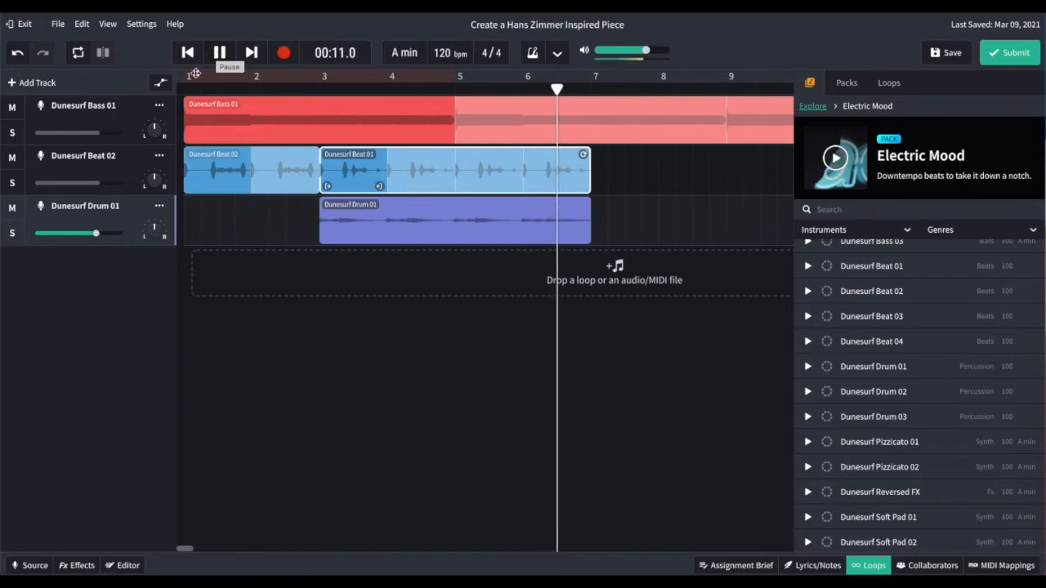
{"action": "left_click", "coordinate": [219, 52]}
- Extend the Dunesurf Beat 01 and Dunesurf Drum 01 loops to about bar 9, checking their ends against the playhead
{"action": "scroll", "coordinate": [574, 245], "scroll_direction": "down", "scroll_amount": 5}
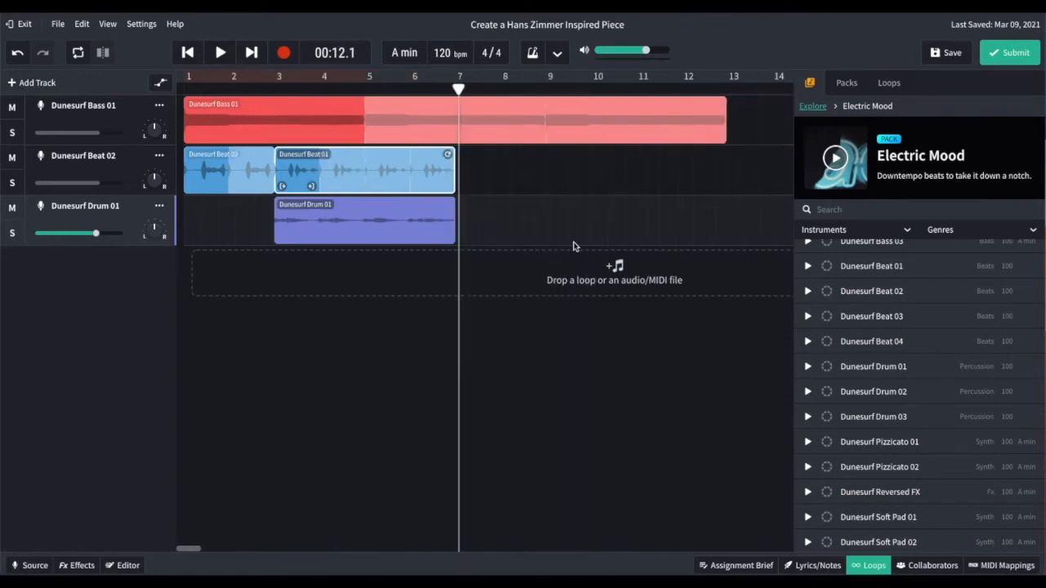
{"action": "left_click_drag", "start_coordinate": [343, 153], "coordinate": [393, 154]}
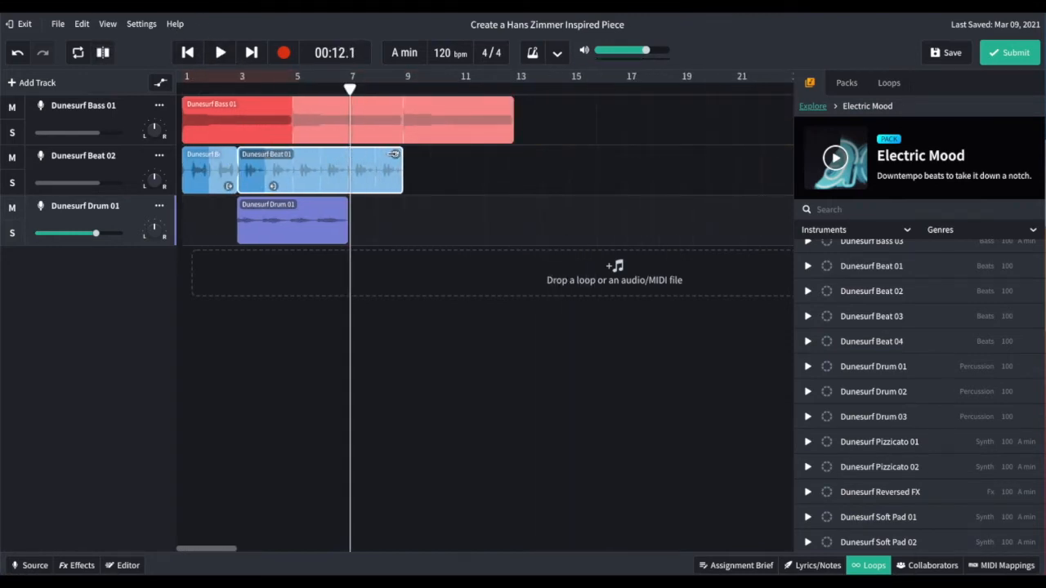
{"action": "left_click", "coordinate": [340, 205]}
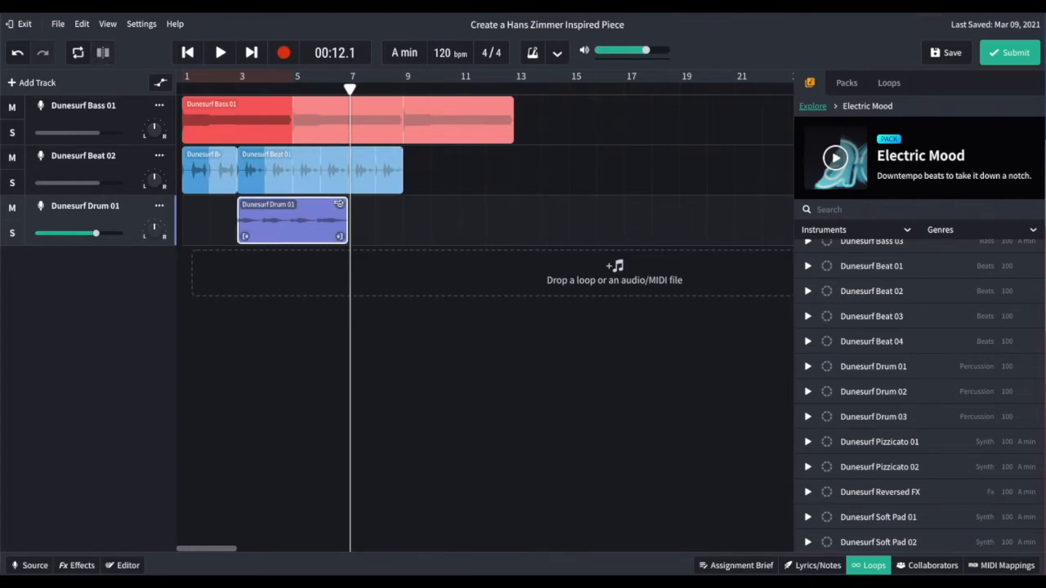
{"action": "left_click_drag", "start_coordinate": [339, 204], "coordinate": [394, 203]}
{"action": "scroll", "coordinate": [385, 202], "scroll_direction": "left", "scroll_amount": 1}
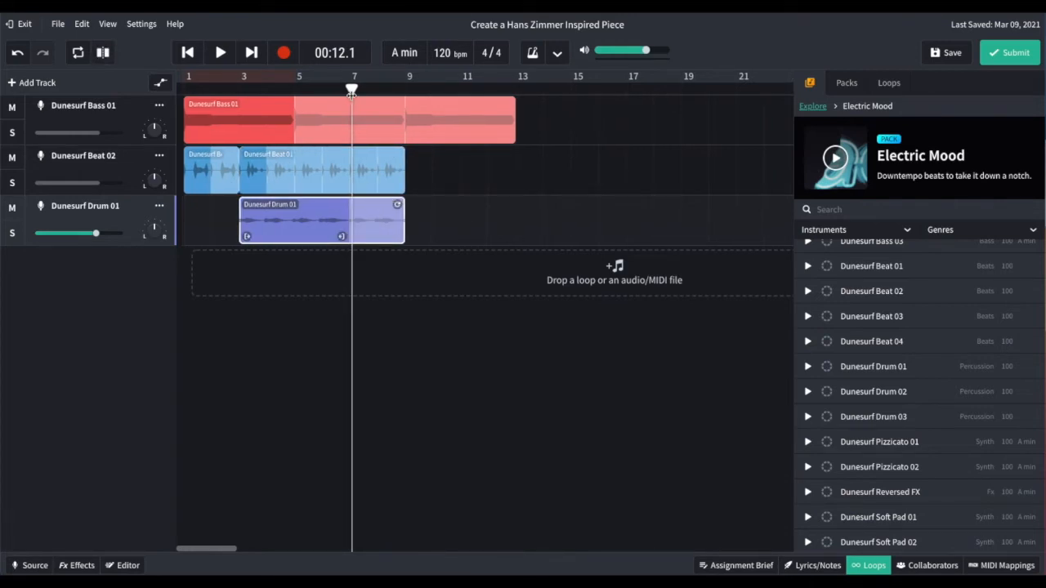
{"action": "left_click", "coordinate": [351, 86]}
{"action": "left_click_drag", "start_coordinate": [351, 87], "coordinate": [406, 88]}
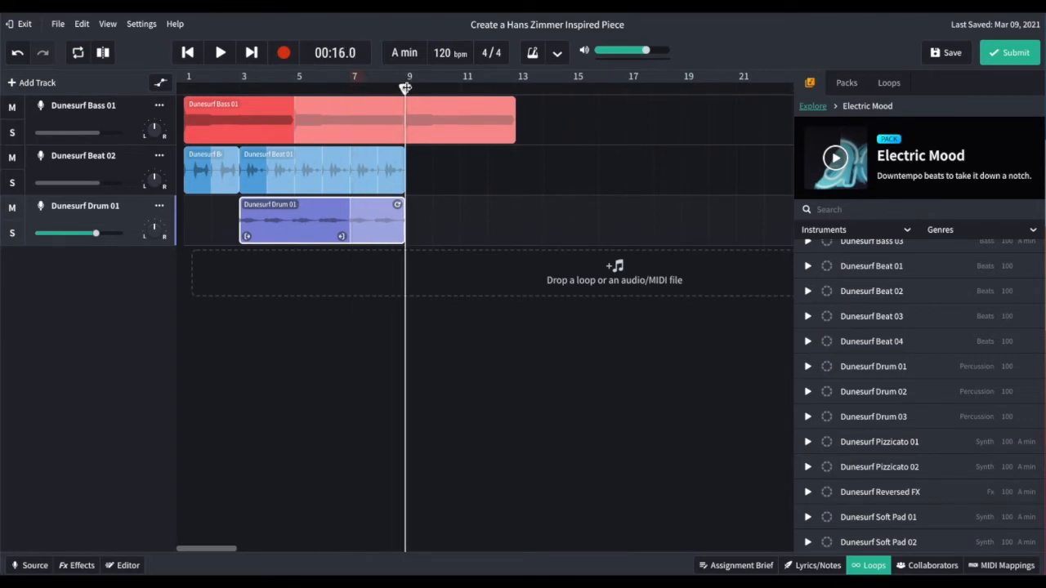
{"action": "scroll", "coordinate": [406, 87], "scroll_direction": "up", "scroll_amount": 4}
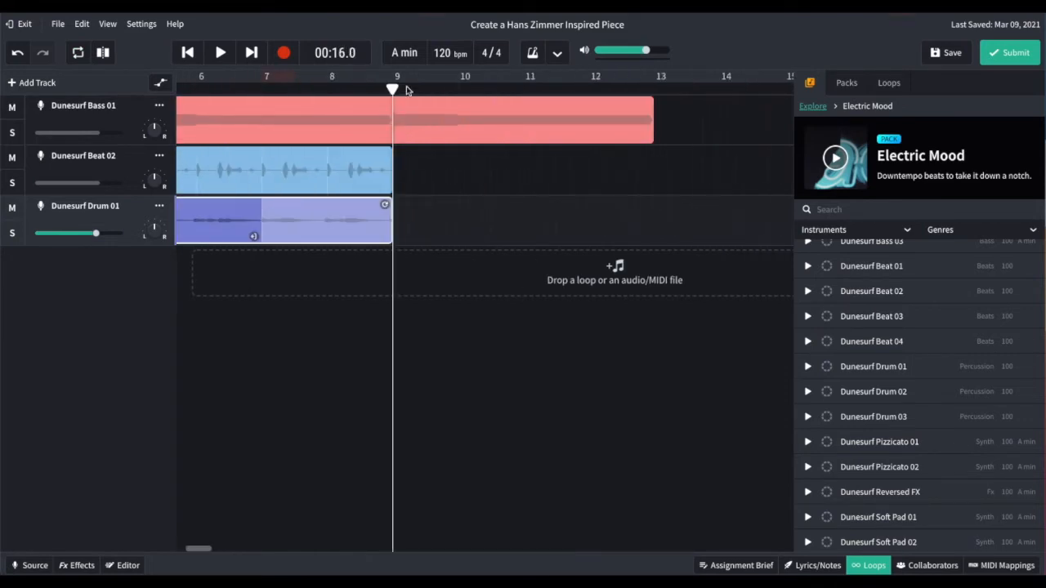
{"action": "scroll", "coordinate": [406, 86], "scroll_direction": "down", "scroll_amount": 6}
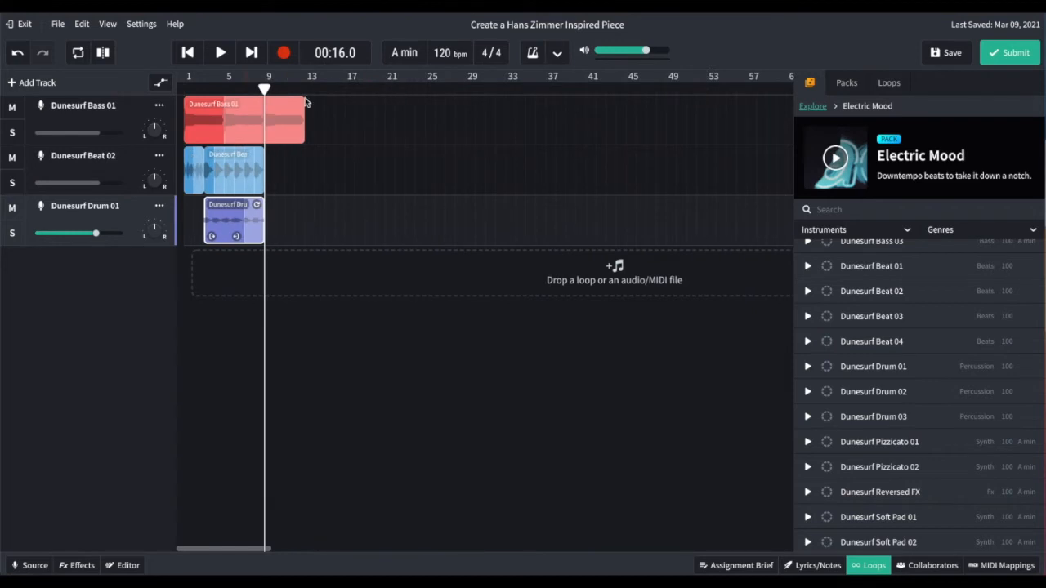
{"action": "scroll", "coordinate": [307, 102], "scroll_direction": "up", "scroll_amount": 3}
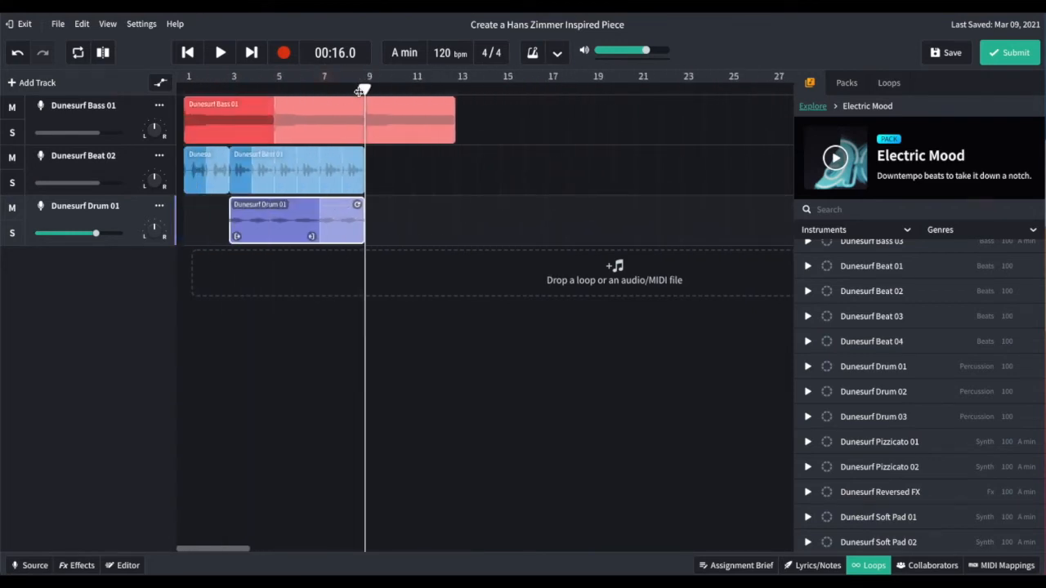
- Preview the Dunesurf Pizzicato 01, Pizzicato 02 and Reversed FX loops from the pack
{"action": "scroll", "coordinate": [806, 362], "scroll_direction": "down", "scroll_amount": 2}
{"action": "left_click", "coordinate": [808, 362]}
{"action": "scroll", "coordinate": [807, 362], "scroll_direction": "down", "scroll_amount": 1}
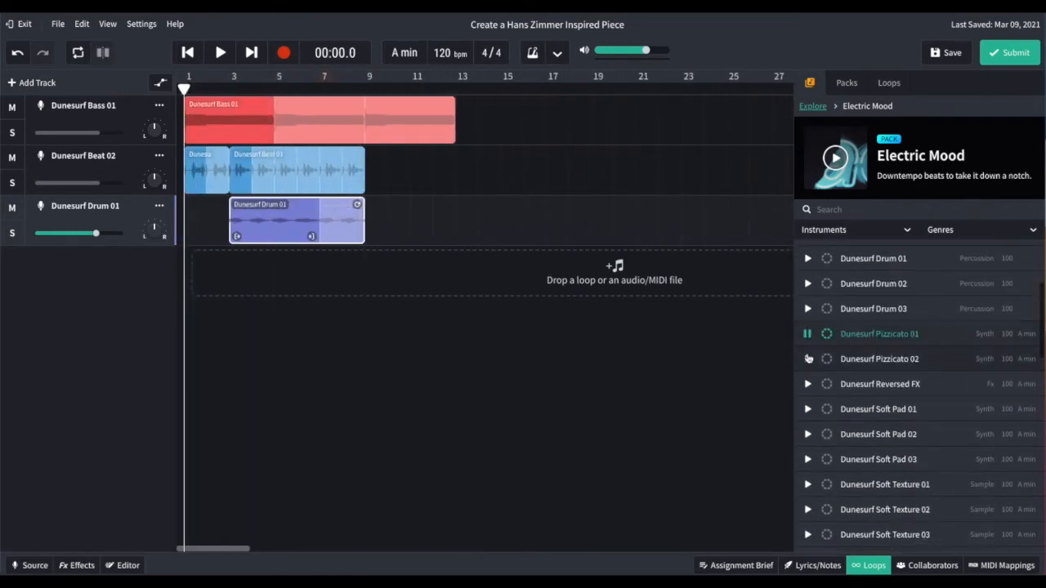
{"action": "left_click", "coordinate": [807, 360]}
{"action": "scroll", "coordinate": [807, 362], "scroll_direction": "down", "scroll_amount": 1}
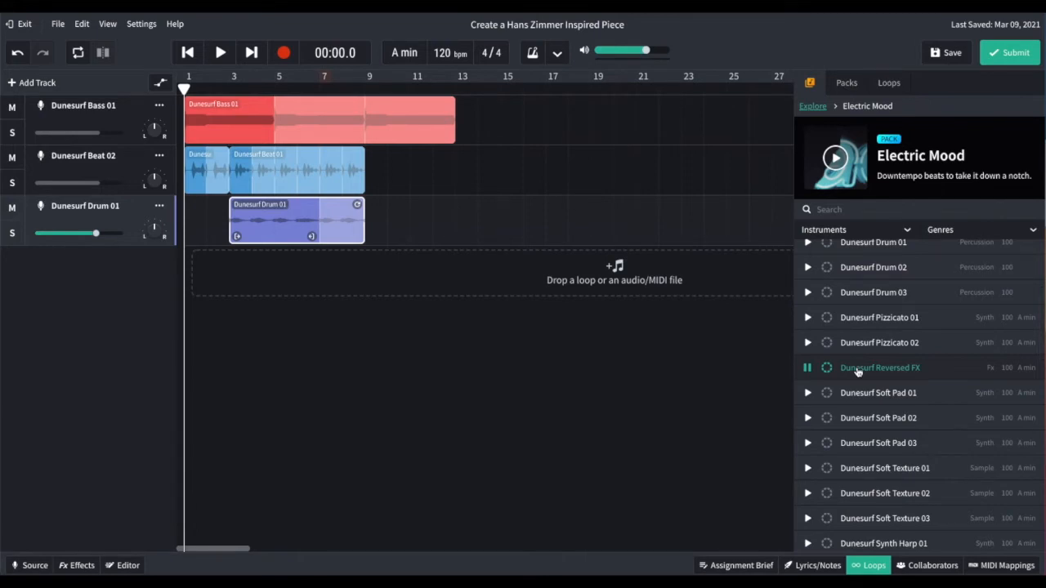
- Place Dunesurf Reversed FX on a new track at bar 1 and play the arrangement from the start to about bar 9
{"action": "left_click_drag", "start_coordinate": [857, 372], "coordinate": [214, 272]}
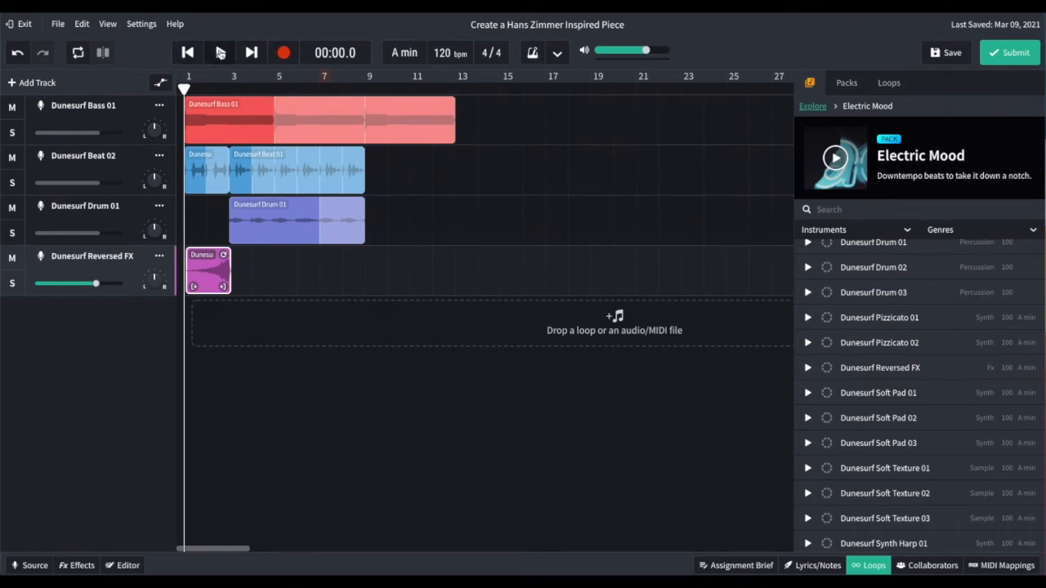
{"action": "left_click", "coordinate": [220, 53]}
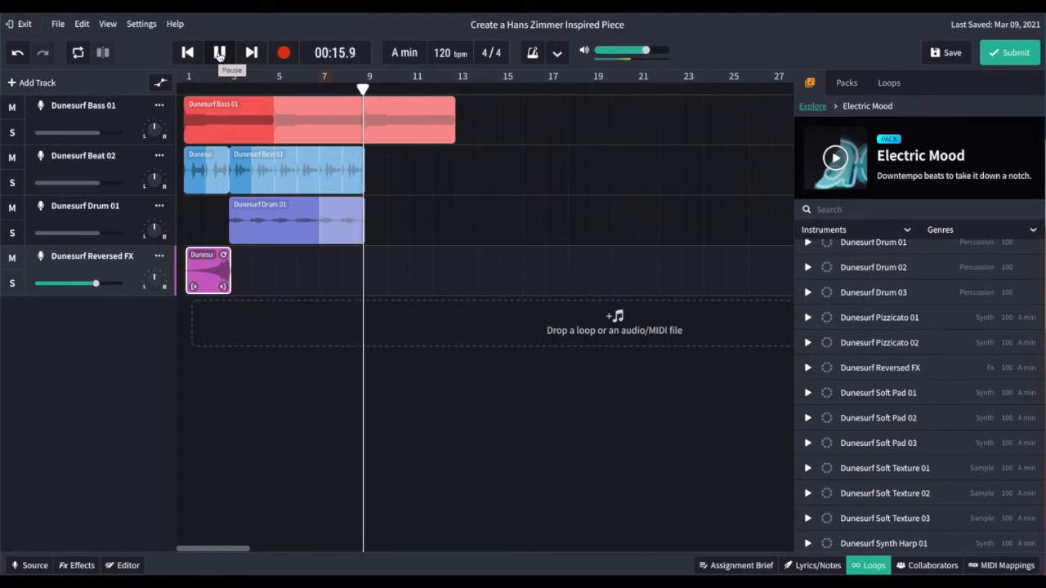
{"action": "left_click", "coordinate": [219, 52]}
- Preview the Nostal Drum Layer loops, place Drum Layer 01 directly after the Dunesurf Drum 01 clip, and adjust the Dunesurf Beat 01 clip's end
{"action": "left_click", "coordinate": [806, 324]}
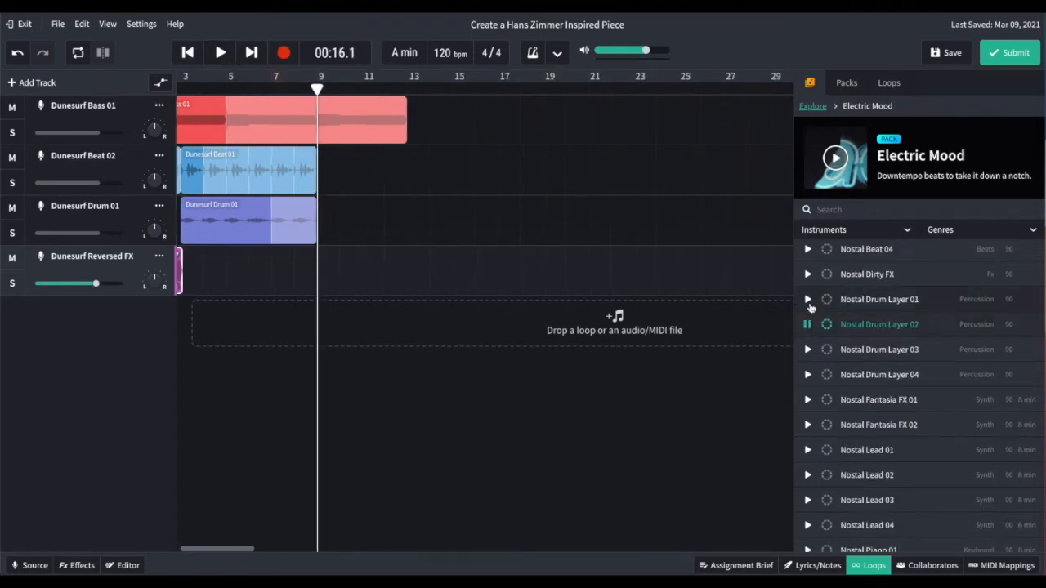
{"action": "scroll", "coordinate": [816, 343], "scroll_direction": "down", "scroll_amount": 1}
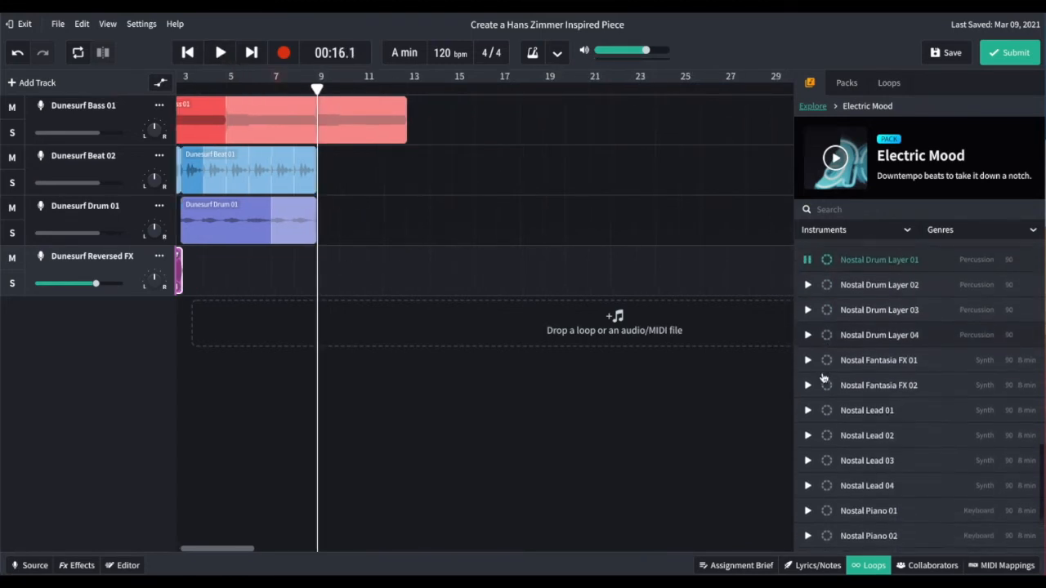
{"action": "scroll", "coordinate": [825, 351], "scroll_direction": "up", "scroll_amount": 1}
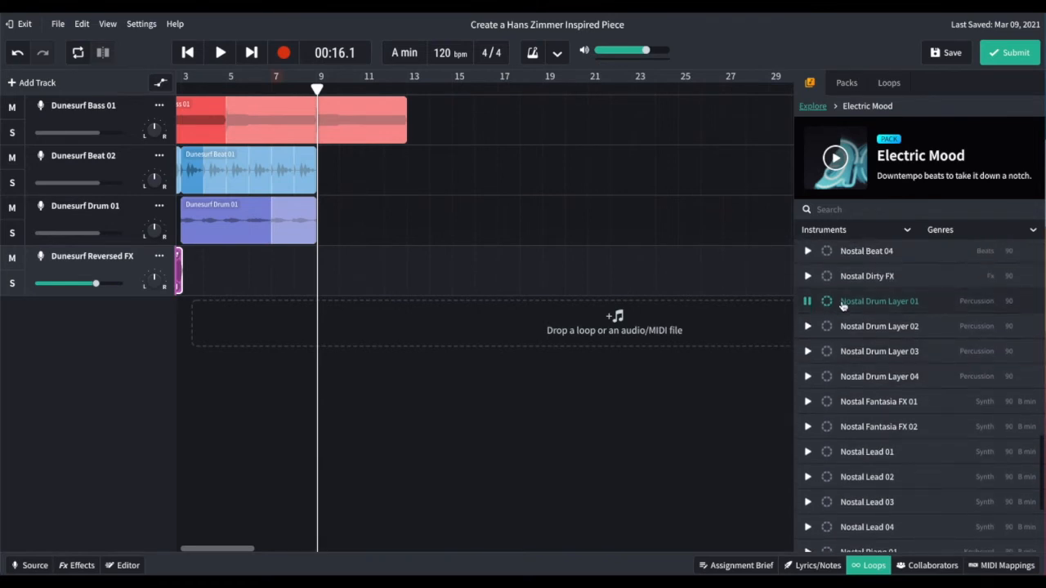
{"action": "left_click_drag", "start_coordinate": [851, 304], "coordinate": [332, 225]}
{"action": "left_click_drag", "start_coordinate": [315, 163], "coordinate": [300, 162]}
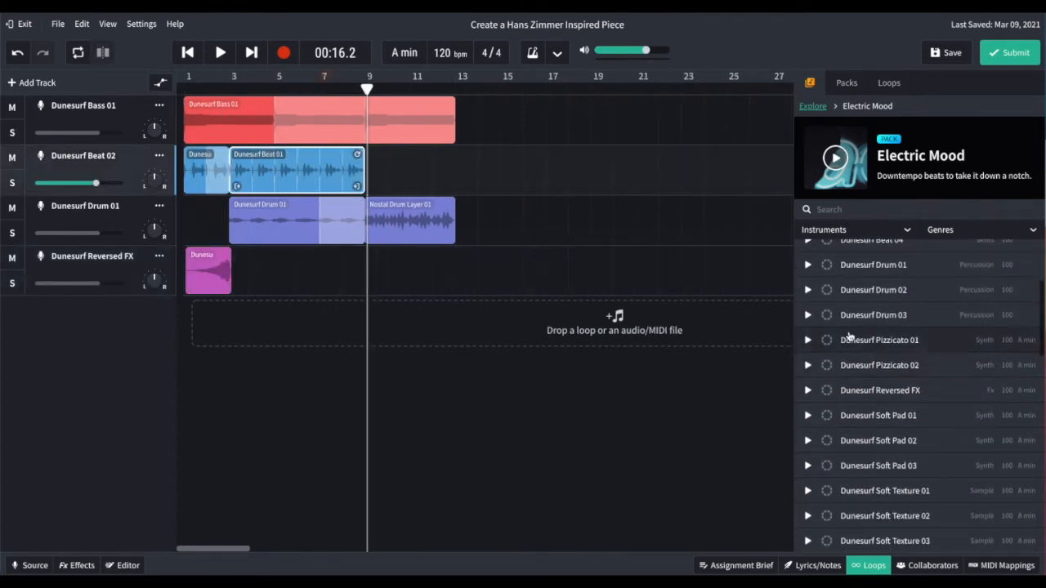
- Place Dunesurf Pizzicato 01 on a new track at about bar 9 and play that section to about bar 13
{"action": "scroll", "coordinate": [807, 342], "scroll_direction": "down", "scroll_amount": 1}
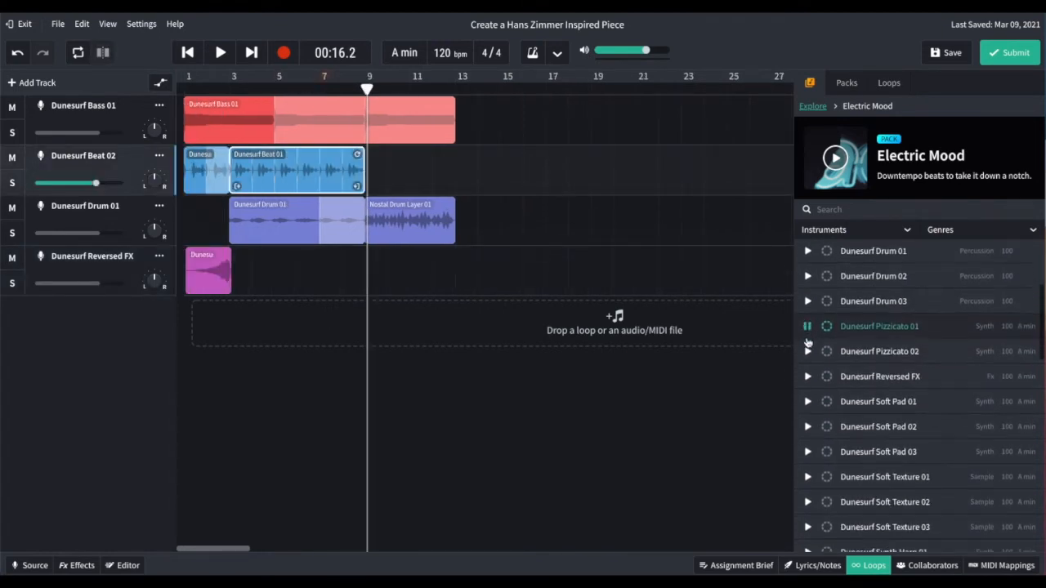
{"action": "left_click_drag", "start_coordinate": [873, 330], "coordinate": [373, 328]}
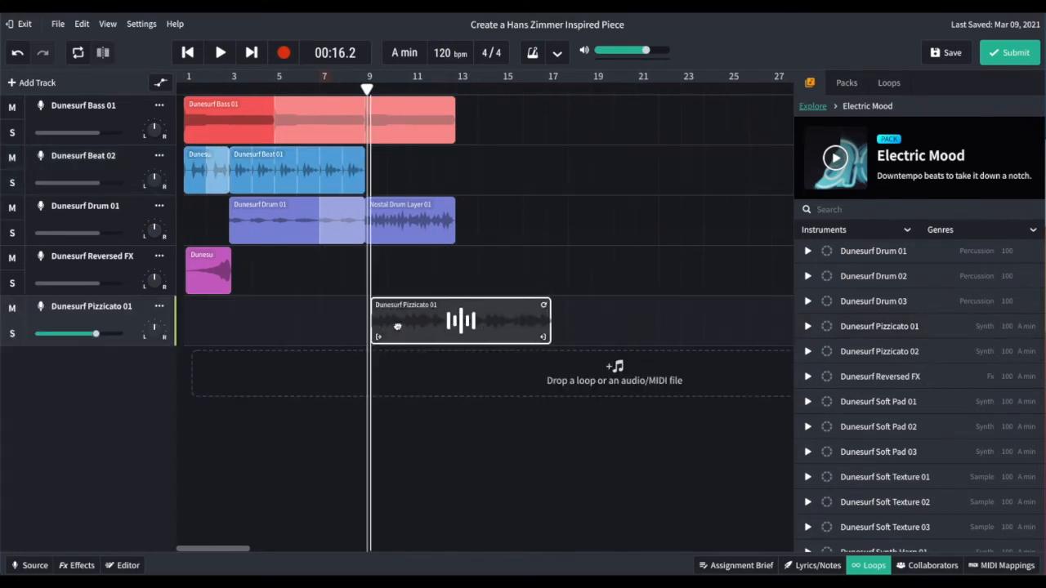
{"action": "left_click_drag", "start_coordinate": [363, 98], "coordinate": [345, 92]}
{"action": "key", "text": "space"}
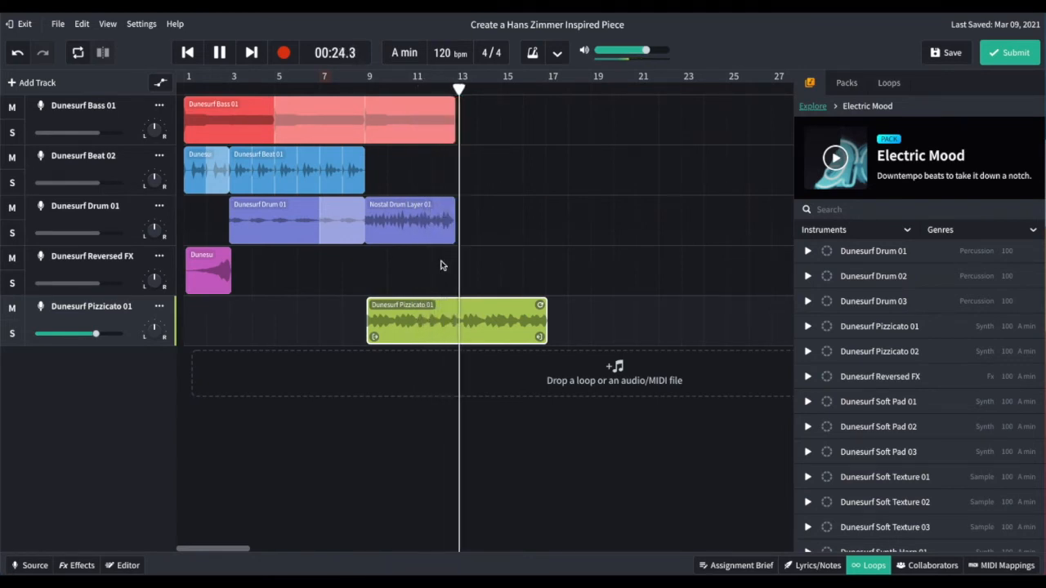
{"action": "key", "text": "space"}
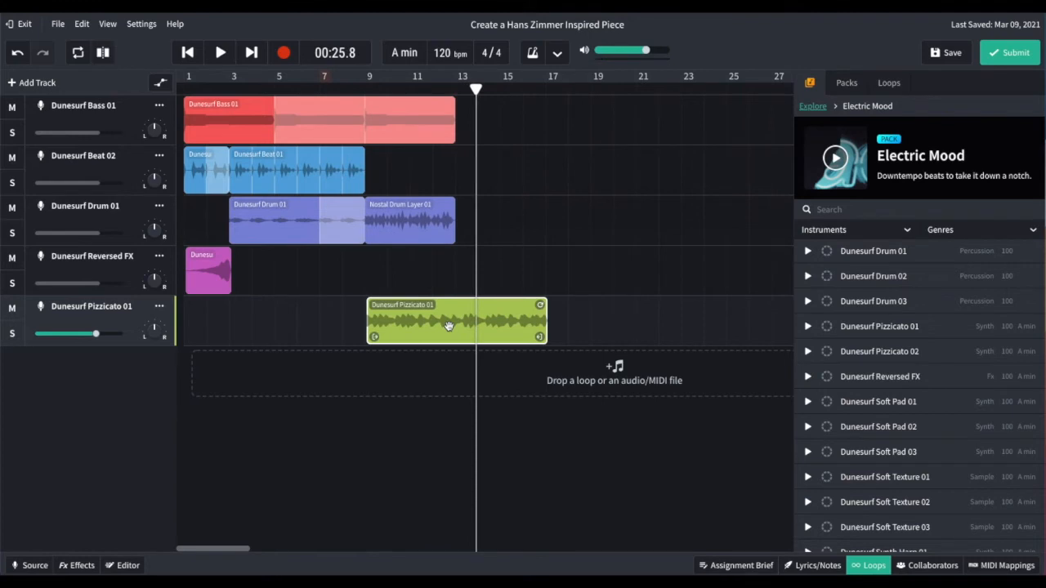
- Move the Nostal Drum Layer 01 clip to about bar 17, at the end of the Pizzicato clip, and replay from just before bar 9
{"action": "left_click_drag", "start_coordinate": [406, 218], "coordinate": [589, 214]}
{"action": "left_click_drag", "start_coordinate": [431, 88], "coordinate": [346, 89]}
{"action": "key", "text": "space"}
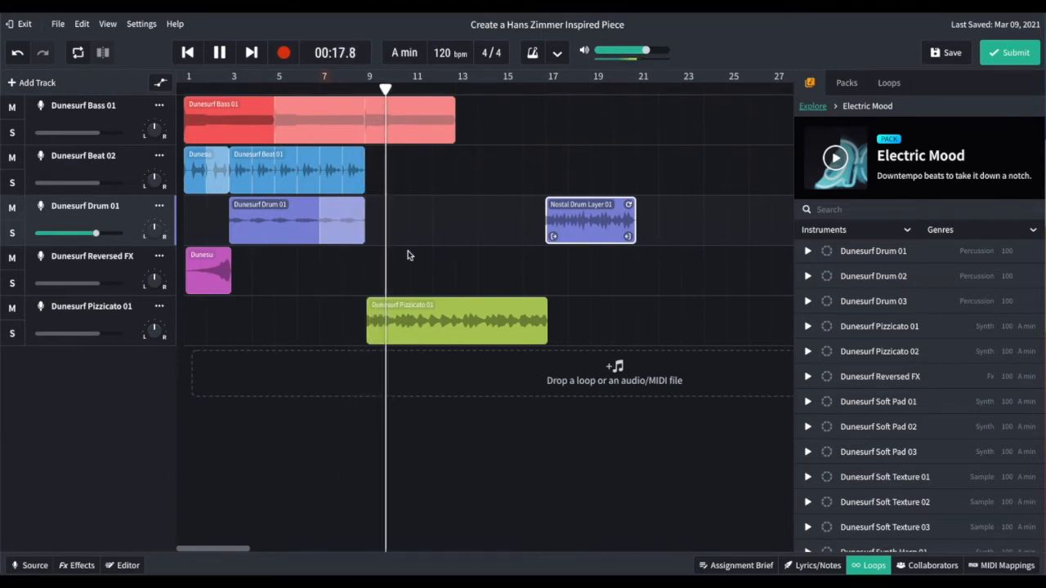
{"action": "key", "text": "space"}
- Align the Dunesurf Pizzicato 01 clip's start with the end of the Beat 01 clip and play the transition from about bar 8
{"action": "left_click", "coordinate": [400, 324]}
{"action": "left_click", "coordinate": [354, 86]}
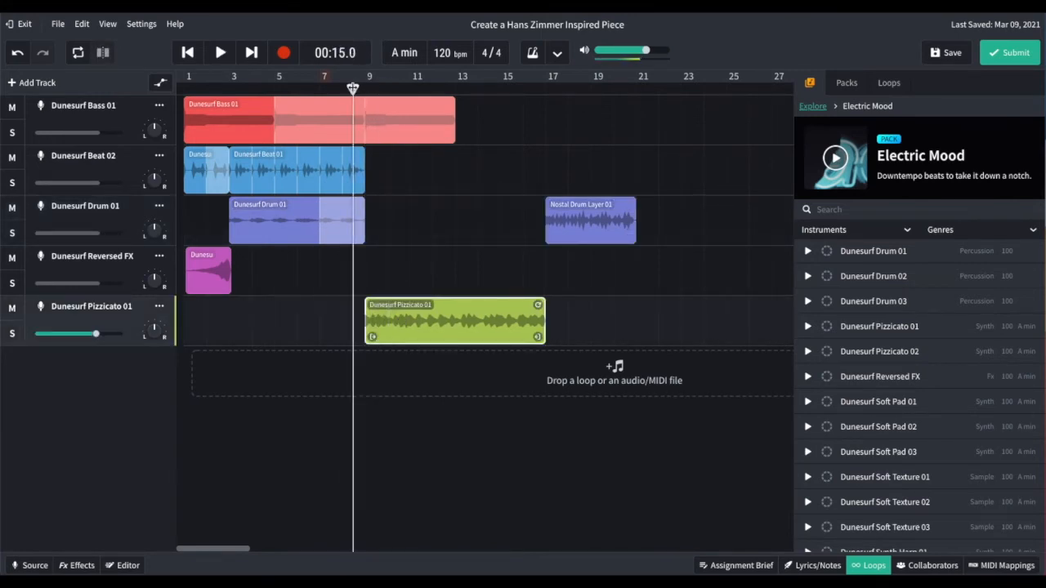
{"action": "key", "text": "space"}
{"action": "scroll", "coordinate": [352, 86], "scroll_direction": "up", "scroll_amount": 2}
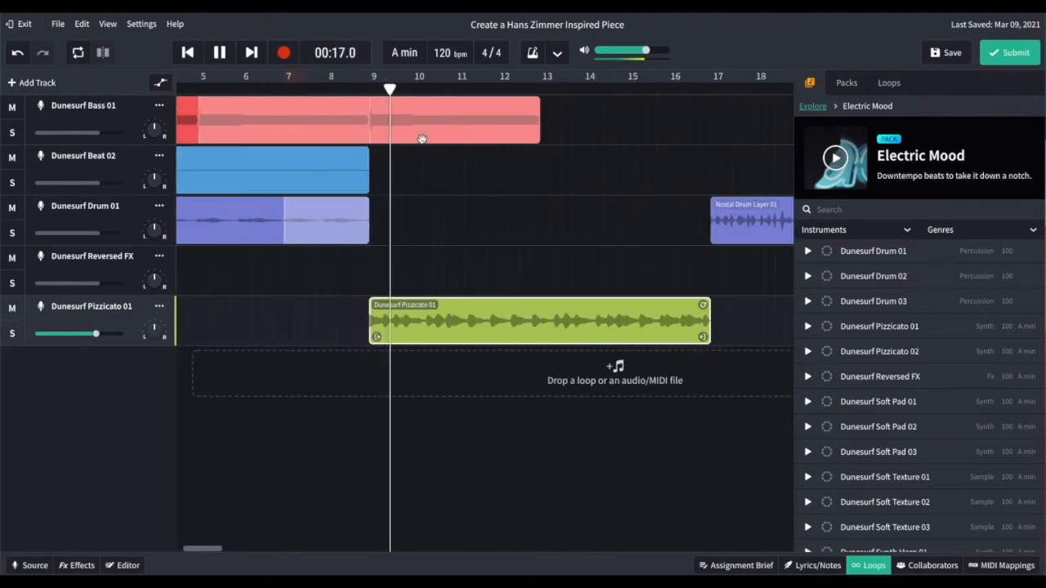
{"action": "scroll", "coordinate": [421, 139], "scroll_direction": "right", "scroll_amount": 2}
{"action": "scroll", "coordinate": [421, 138], "scroll_direction": "down", "scroll_amount": 3}
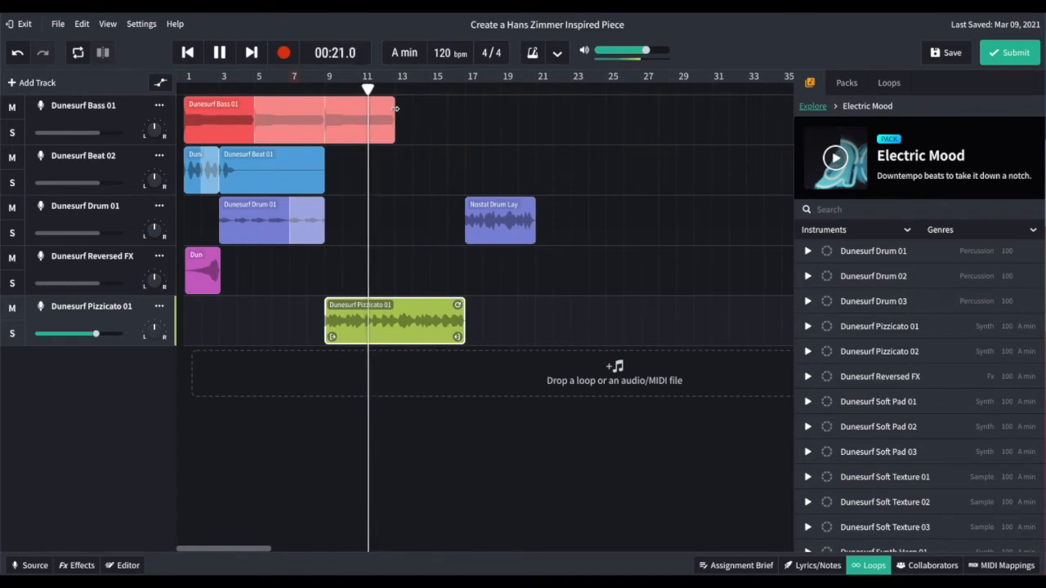
{"action": "scroll", "coordinate": [899, 354], "scroll_direction": "up", "scroll_amount": 1}
- Preview the Dunesurf loops and place Dunesurf Soft Texture 01 on a new track at bar 9, under the Pizzicato clip's start
{"action": "scroll", "coordinate": [898, 354], "scroll_direction": "down", "scroll_amount": 2}
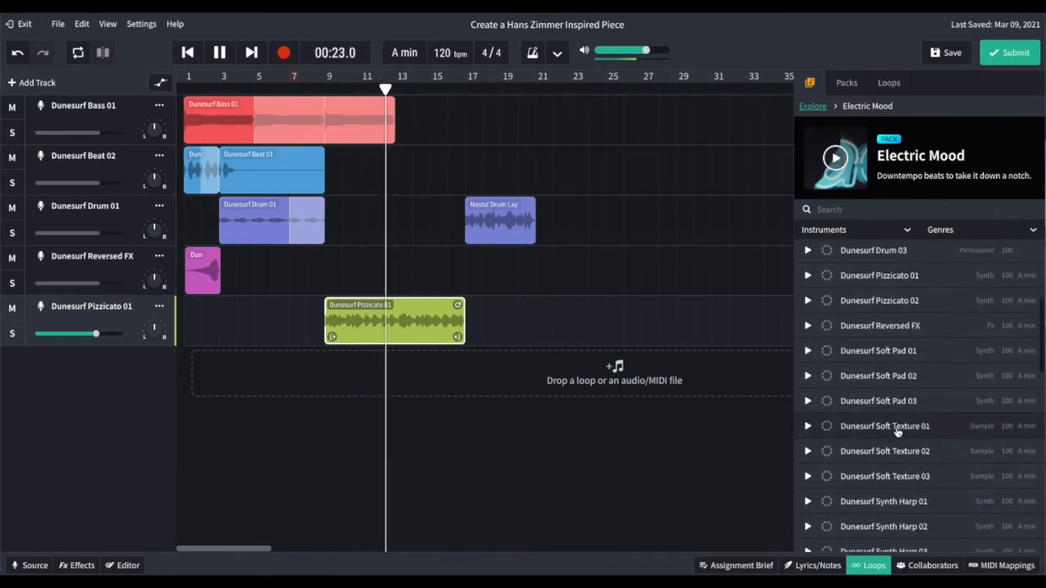
{"action": "key", "text": "space"}
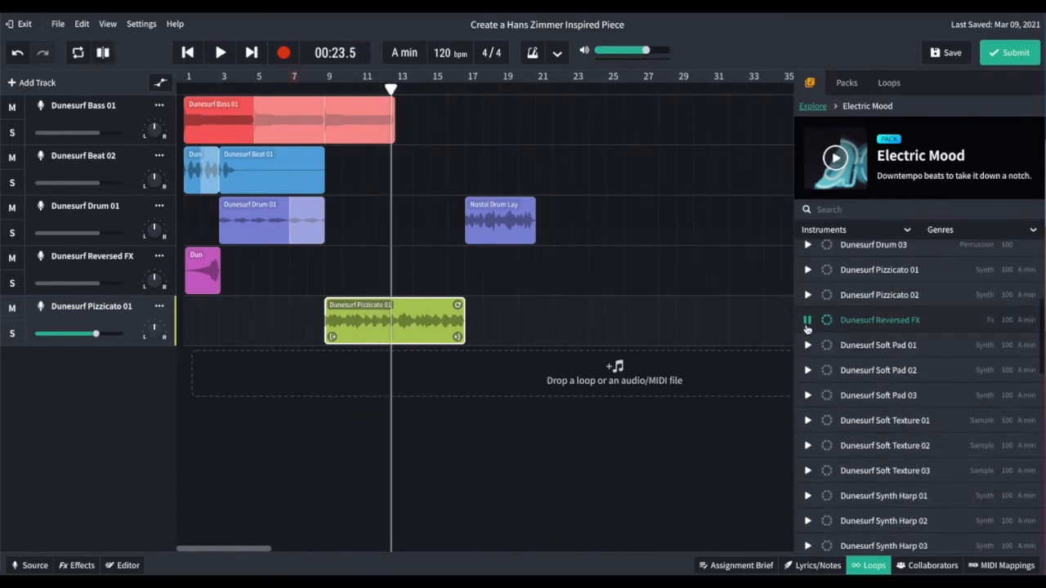
{"action": "left_click", "coordinate": [807, 344]}
{"action": "scroll", "coordinate": [807, 327], "scroll_direction": "down", "scroll_amount": 1}
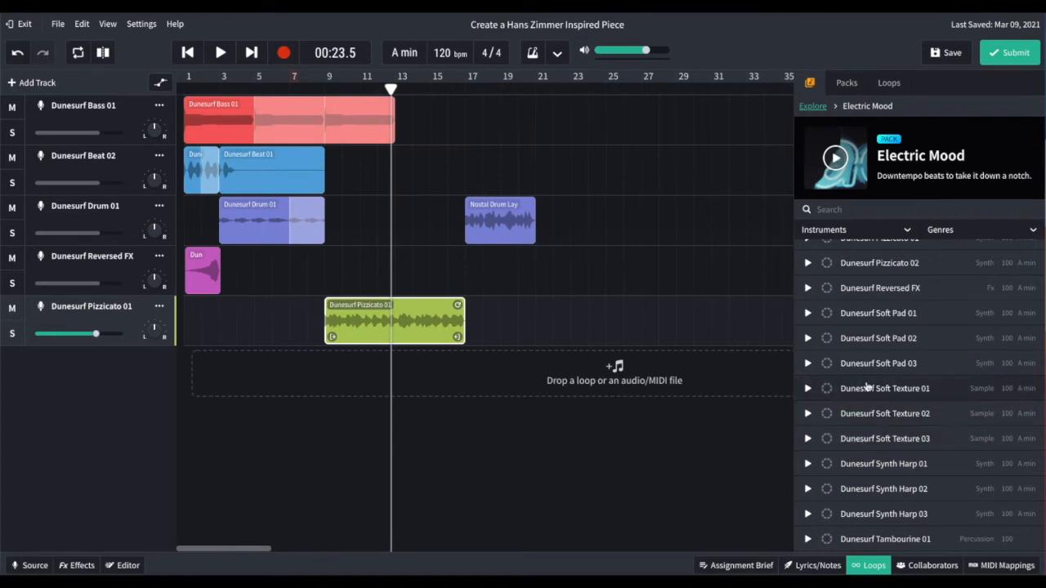
{"action": "left_click_drag", "start_coordinate": [867, 389], "coordinate": [348, 372]}
- Play from bar 9 and loop the Dunesurf Soft Texture 01 clip out to the end of the Pizzicato clip
{"action": "left_click", "coordinate": [321, 88]}
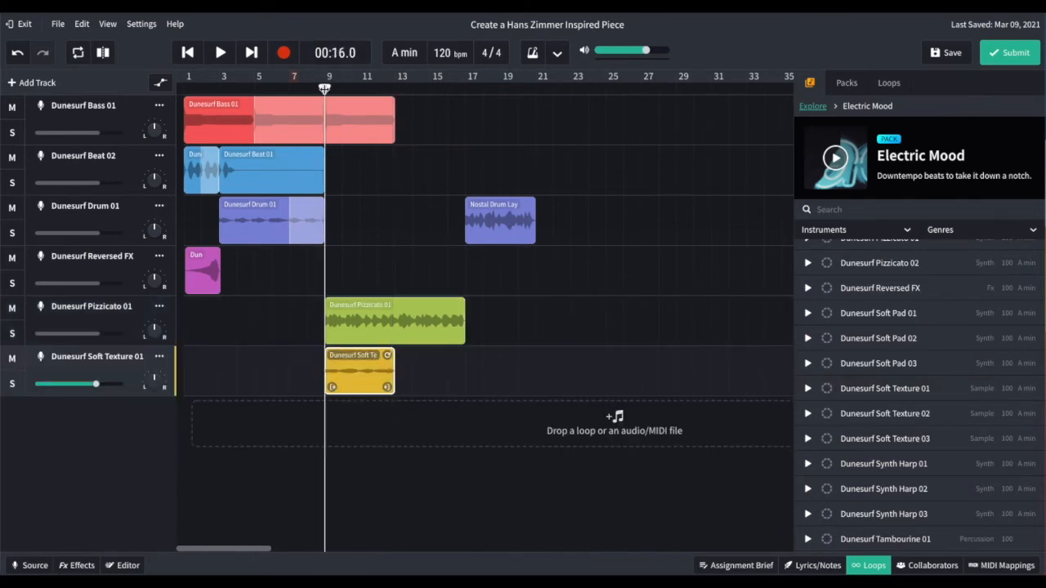
{"action": "key", "text": "space"}
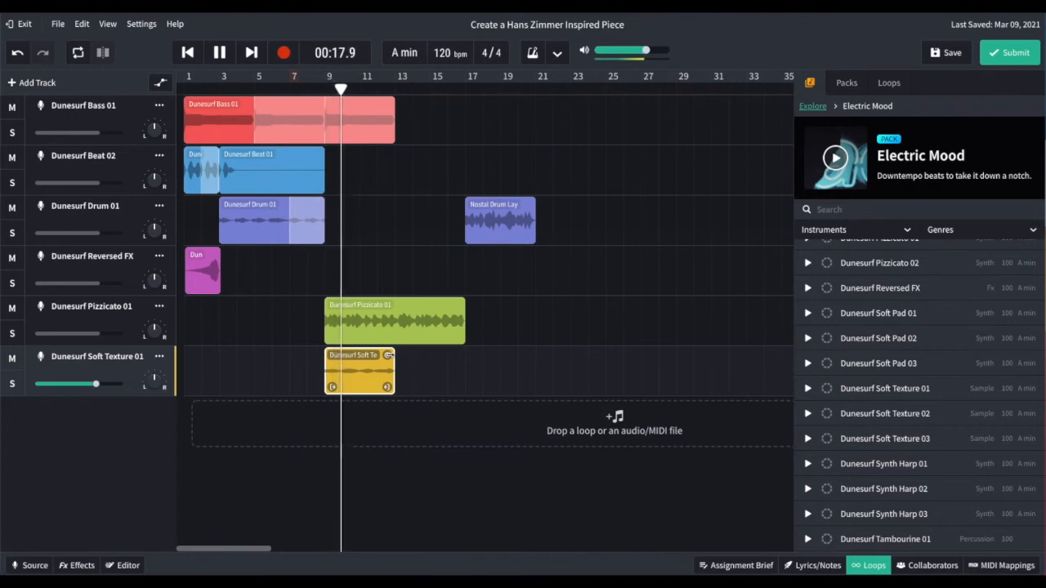
{"action": "left_click_drag", "start_coordinate": [388, 354], "coordinate": [459, 354]}
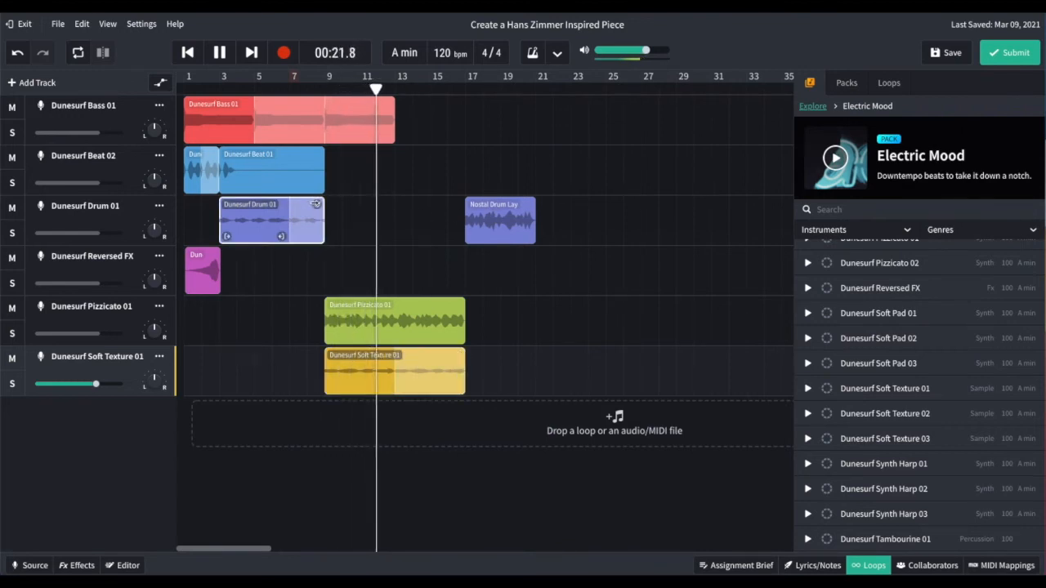
- Extend the looped Dunesurf Drum 01 clip to the end of the Bass 01 clip at about bar 13 and replay the transition before bar 9
{"action": "left_click_drag", "start_coordinate": [324, 202], "coordinate": [385, 204]}
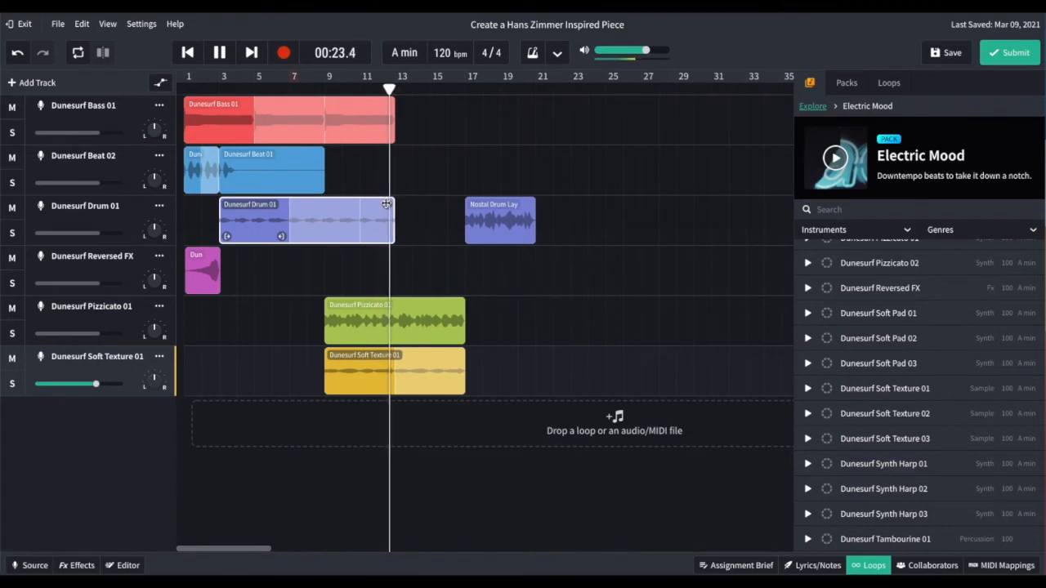
{"action": "left_click", "coordinate": [303, 93]}
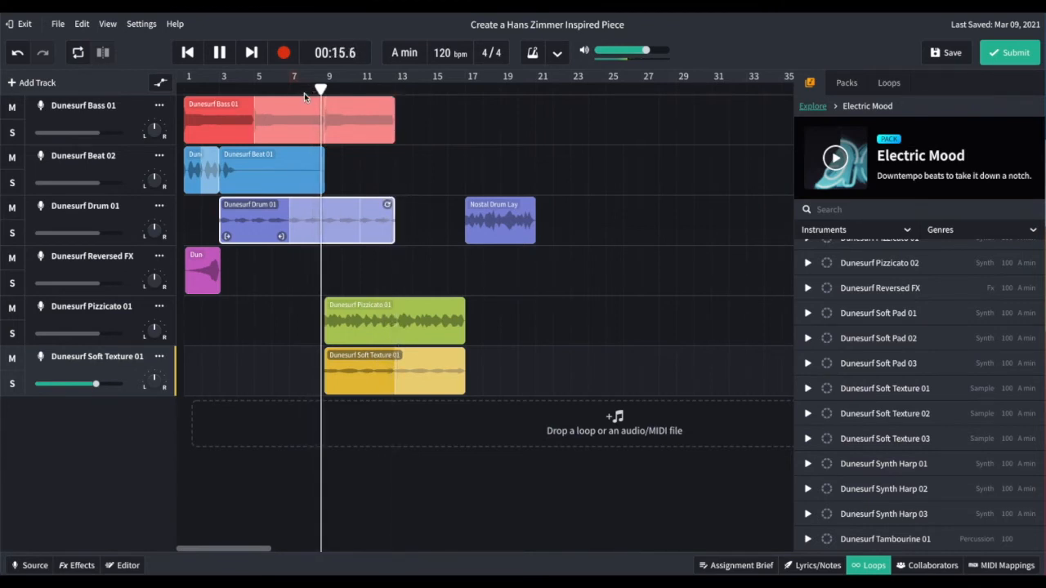
{"action": "scroll", "coordinate": [303, 172], "scroll_direction": "up", "scroll_amount": 3}
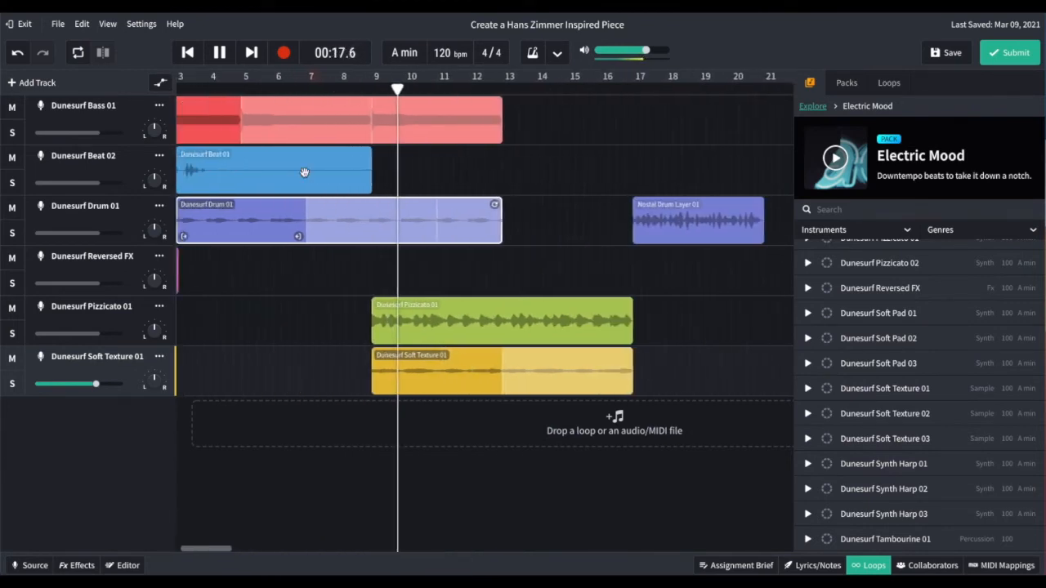
{"action": "scroll", "coordinate": [304, 171], "scroll_direction": "left", "scroll_amount": 2}
- Replay from about bar 7, trim the silent tail off the Dunesurf Beat 01 clip and loop it to the end of the Bass 01 clip
{"action": "left_click", "coordinate": [427, 154]}
{"action": "left_click", "coordinate": [357, 98]}
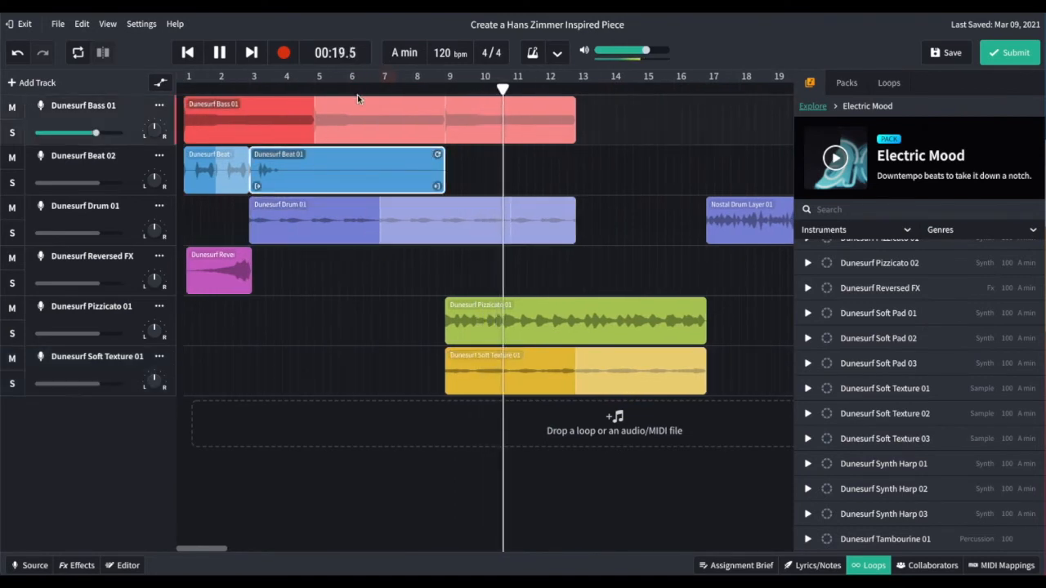
{"action": "left_click", "coordinate": [374, 83]}
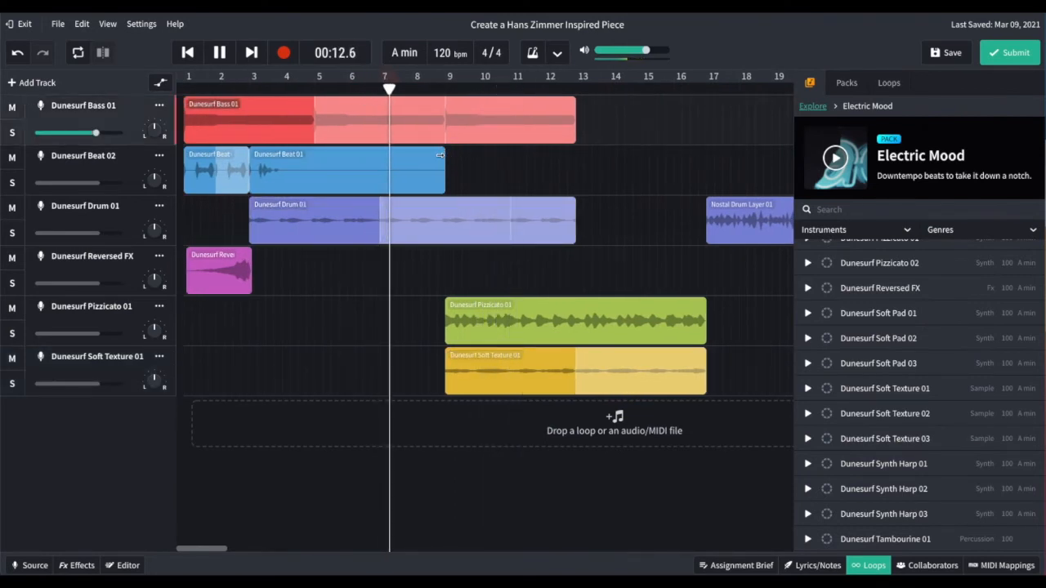
{"action": "left_click", "coordinate": [441, 155]}
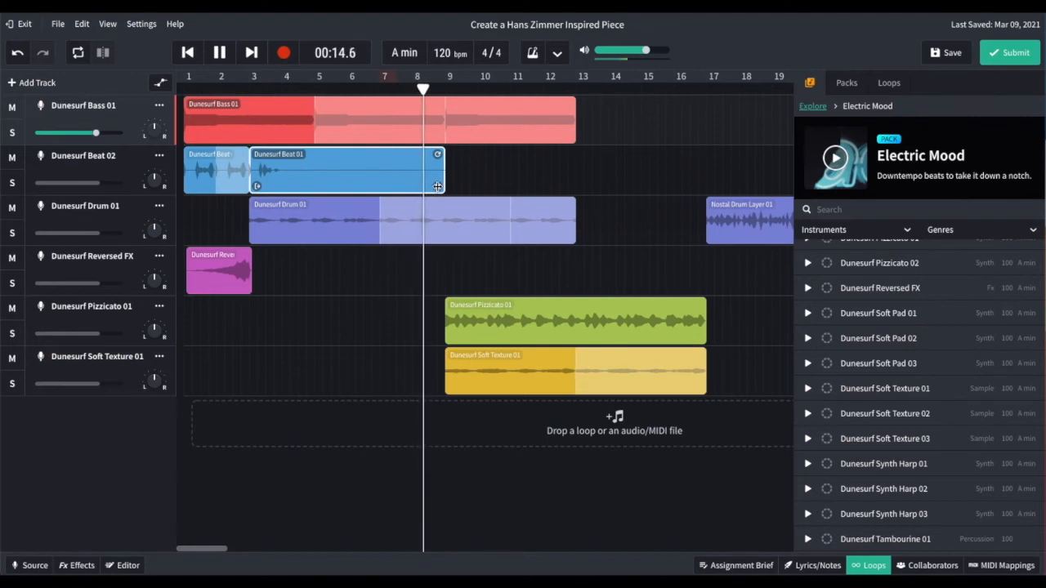
{"action": "left_click_drag", "start_coordinate": [435, 187], "coordinate": [574, 154]}
- Move the Nostal Drum Layer 01 clip directly after the Dunesurf Drum 01 clip at about bar 13 and play through to bar 17
{"action": "scroll", "coordinate": [589, 171], "scroll_direction": "down", "scroll_amount": 5}
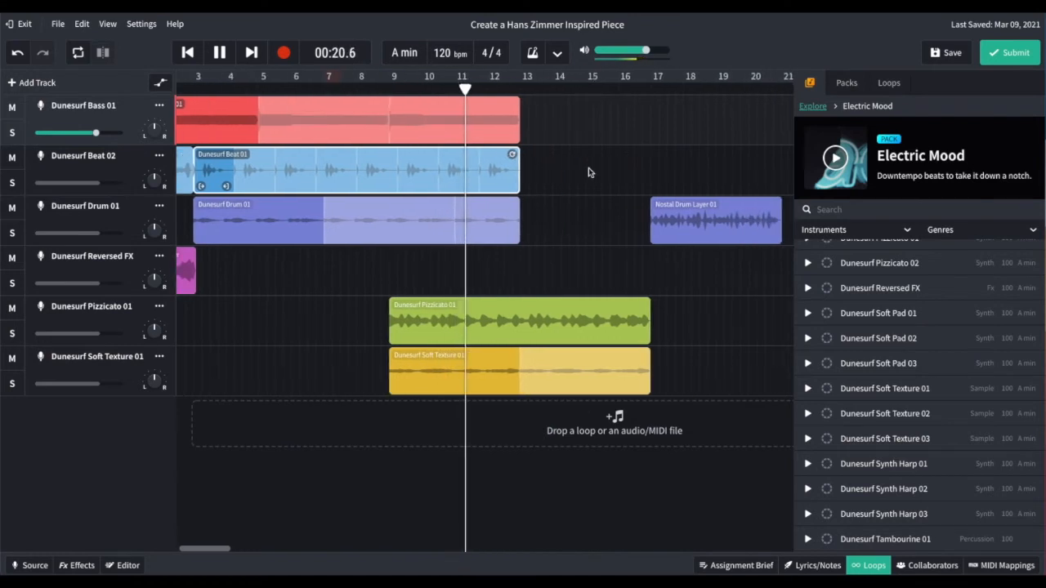
{"action": "scroll", "coordinate": [426, 247], "scroll_direction": "up", "scroll_amount": 3}
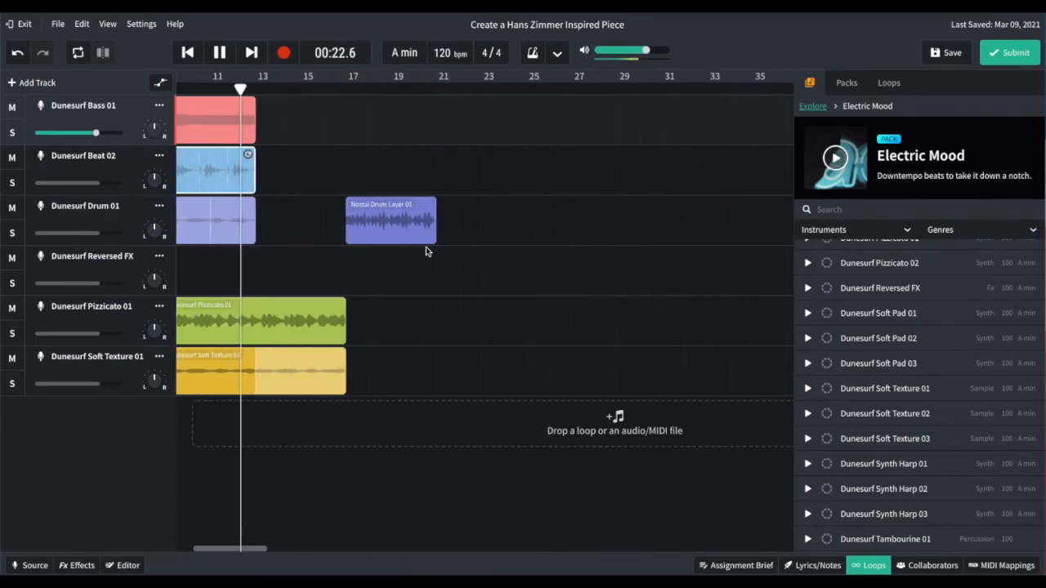
{"action": "scroll", "coordinate": [425, 247], "scroll_direction": "left", "scroll_amount": 2}
{"action": "key", "text": "space"}
{"action": "left_click_drag", "start_coordinate": [531, 228], "coordinate": [445, 228]}
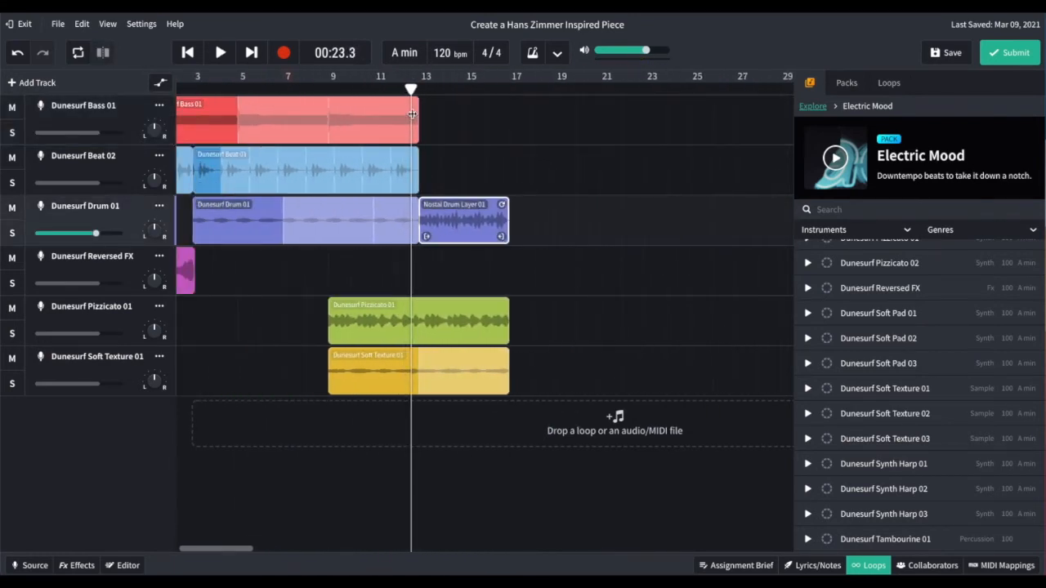
{"action": "key", "text": "space"}
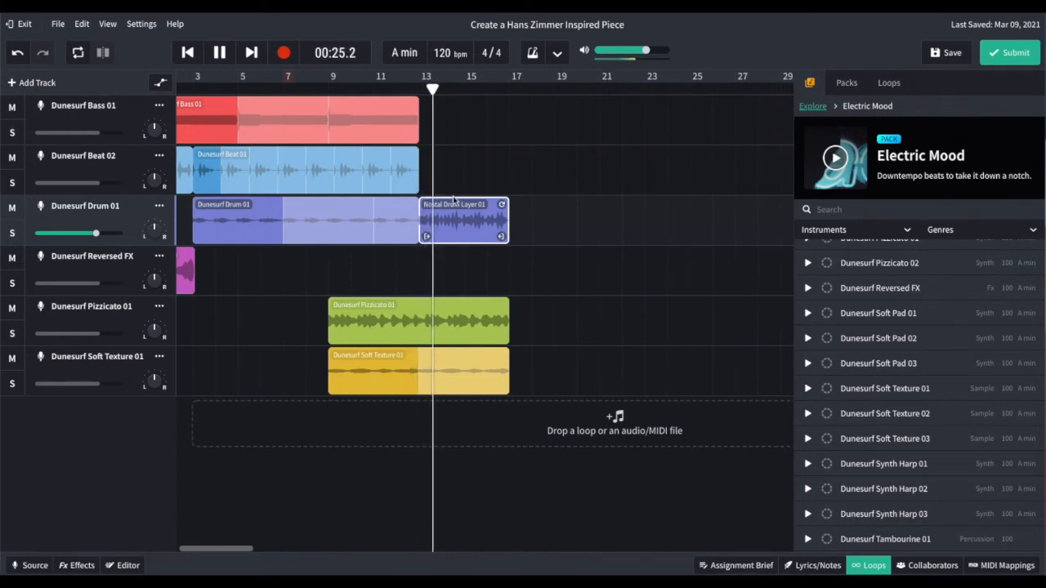
{"action": "scroll", "coordinate": [460, 224], "scroll_direction": "down", "scroll_amount": 5}
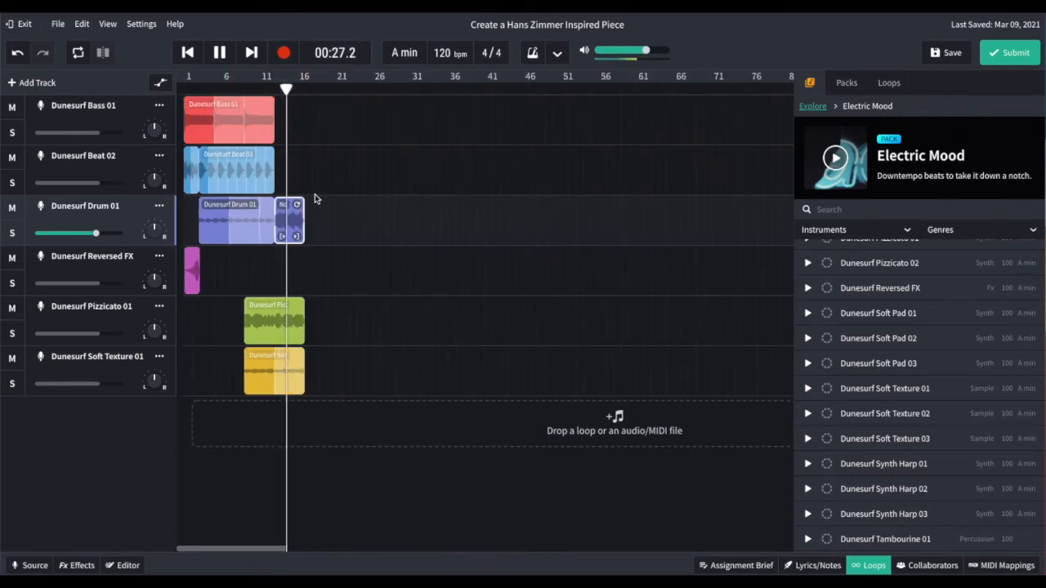
{"action": "scroll", "coordinate": [315, 198], "scroll_direction": "up", "scroll_amount": 3}
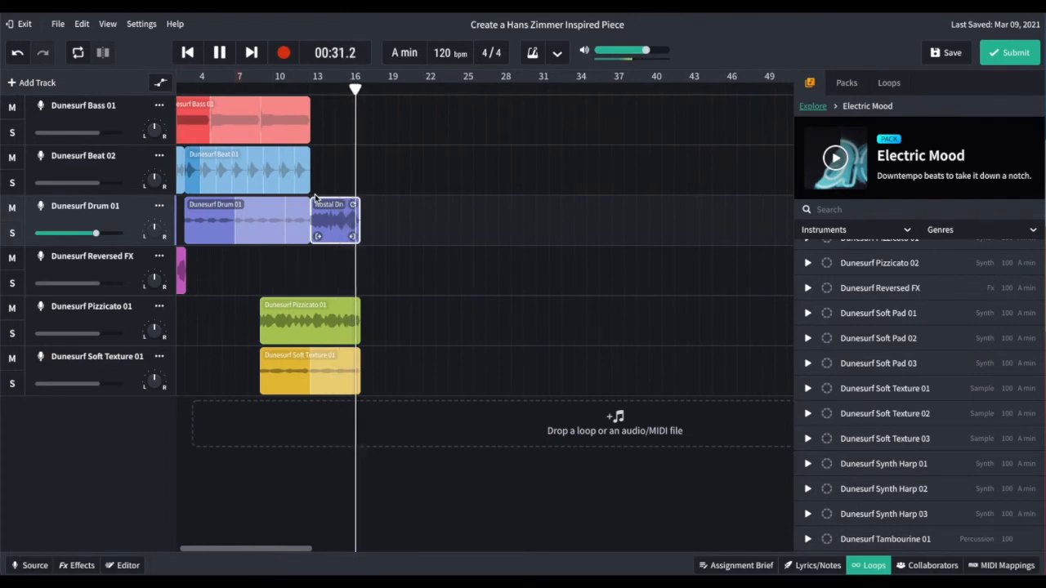
{"action": "key", "text": "space"}
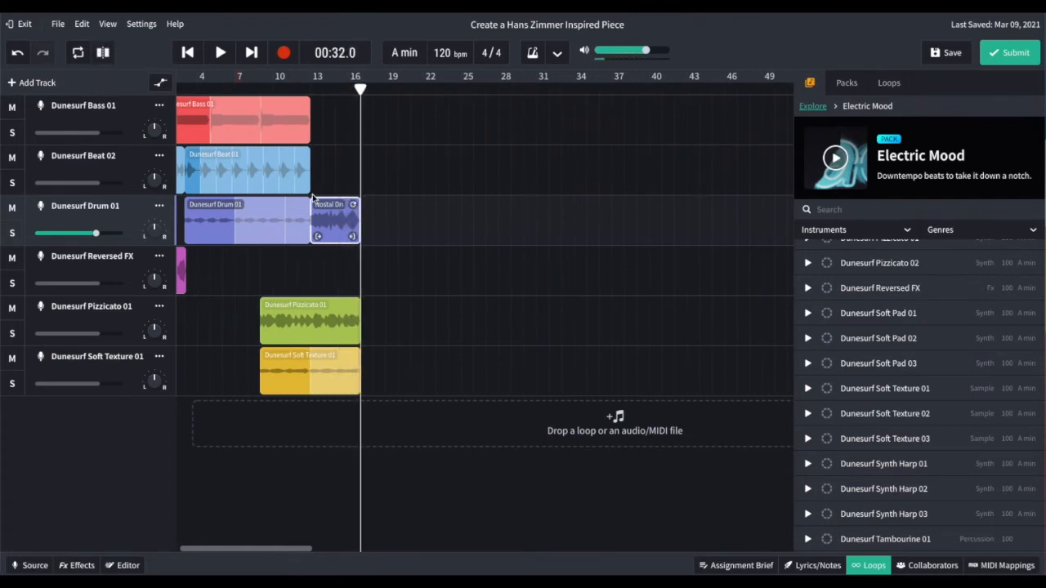
- Copy the Dunesurf Drum 01 clip to bar 17 on its track, directly after the Nostal Drum Layer 01 clip
{"action": "left_click", "coordinate": [203, 219]}
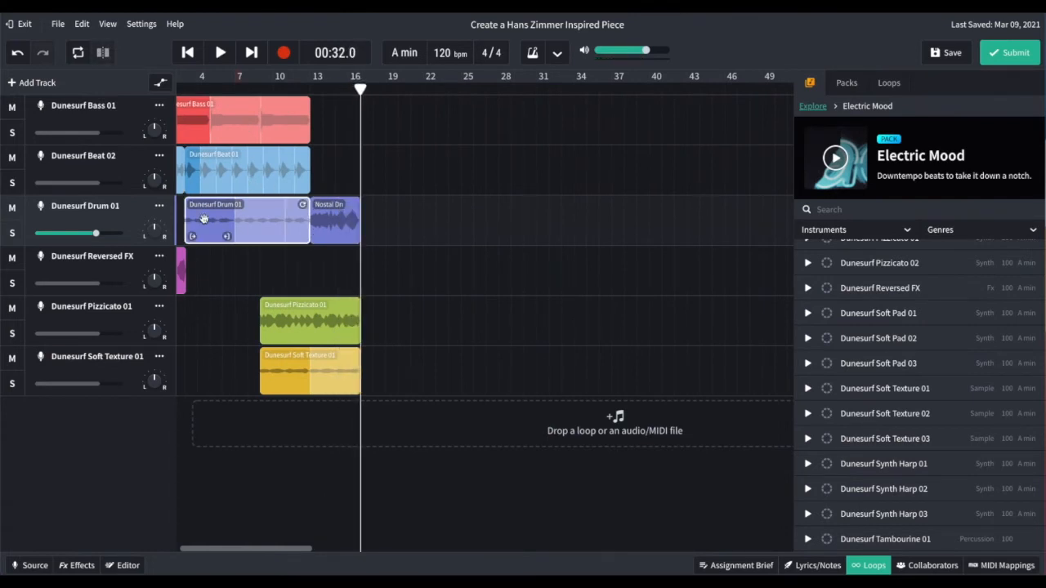
{"action": "left_click", "coordinate": [377, 220]}
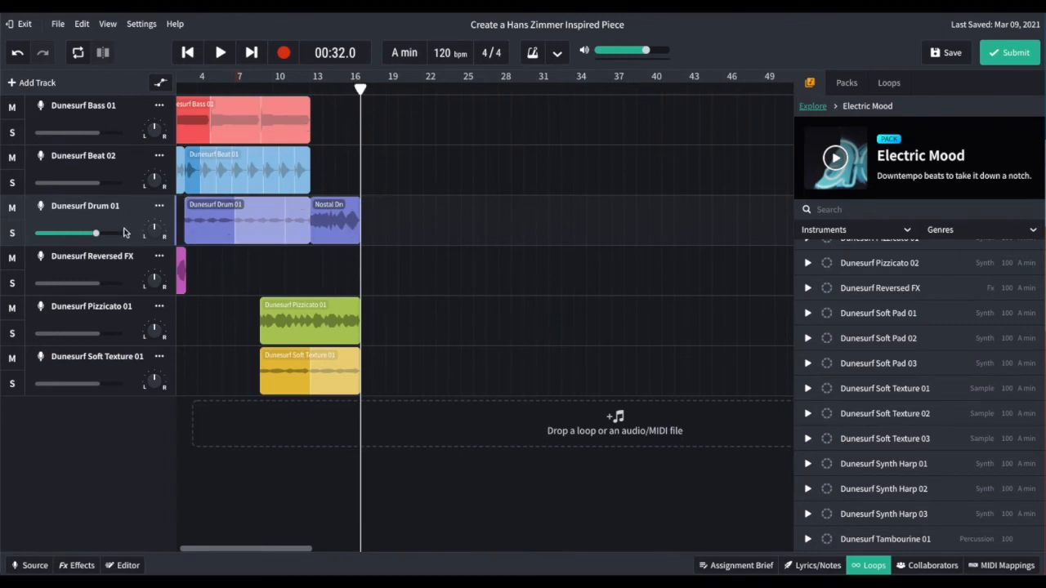
{"action": "key", "text": "ctrl+v"}
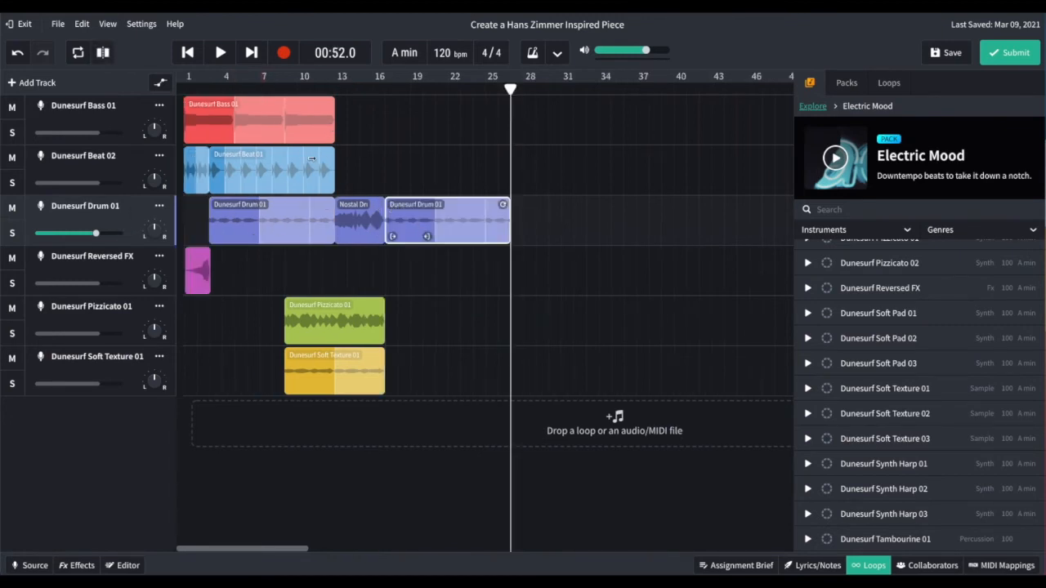
- Copy the looped Dunesurf Beat 01 clip to bar 17 on its own track, above the copied Drum 01 clip
{"action": "left_click", "coordinate": [214, 166]}
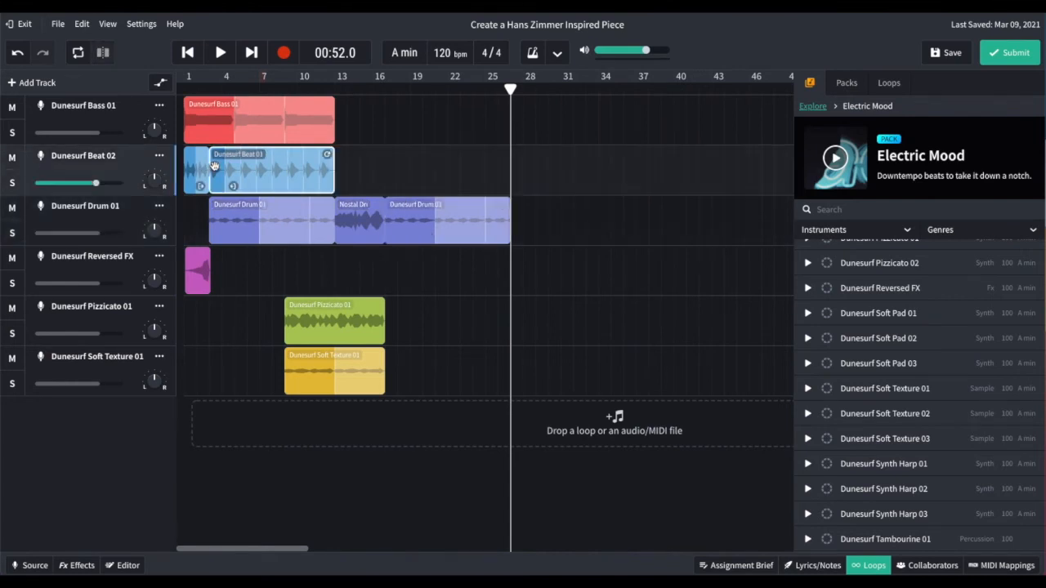
{"action": "left_click_drag", "start_coordinate": [509, 87], "coordinate": [384, 88]}
{"action": "key", "text": "ctrl+v"}
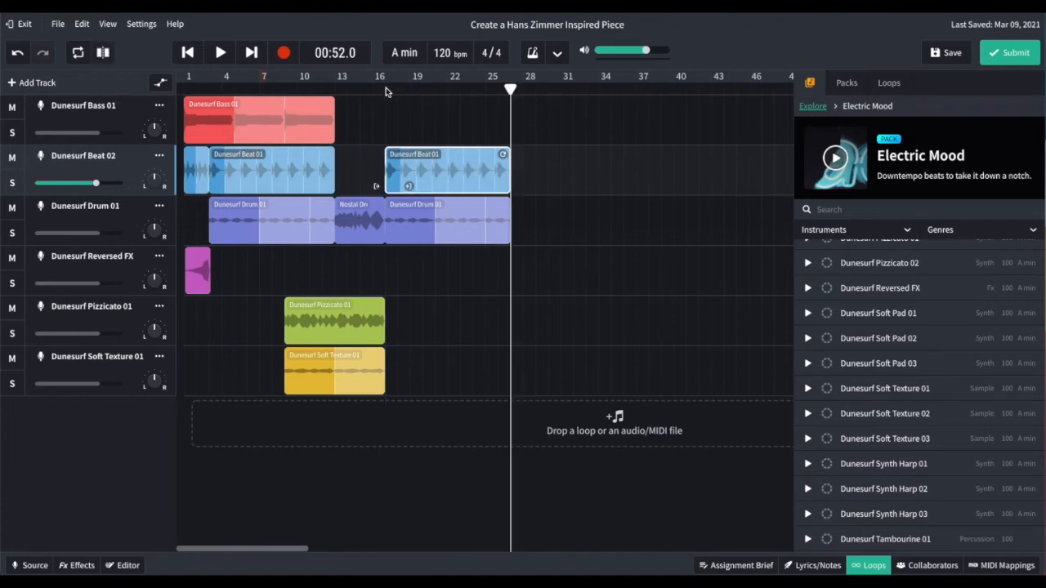
- Copy the Dunesurf Bass 01 clip to bar 17 and extend the Soft Texture 01 loop to the end of the copied Drum 01 clip
{"action": "left_click", "coordinate": [232, 119]}
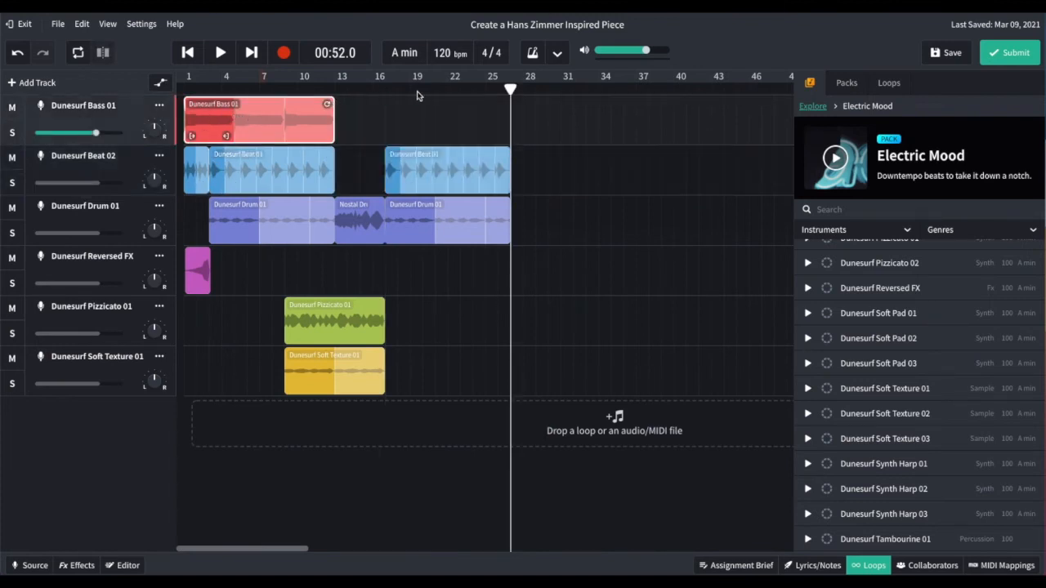
{"action": "left_click_drag", "start_coordinate": [384, 88], "coordinate": [384, 88]}
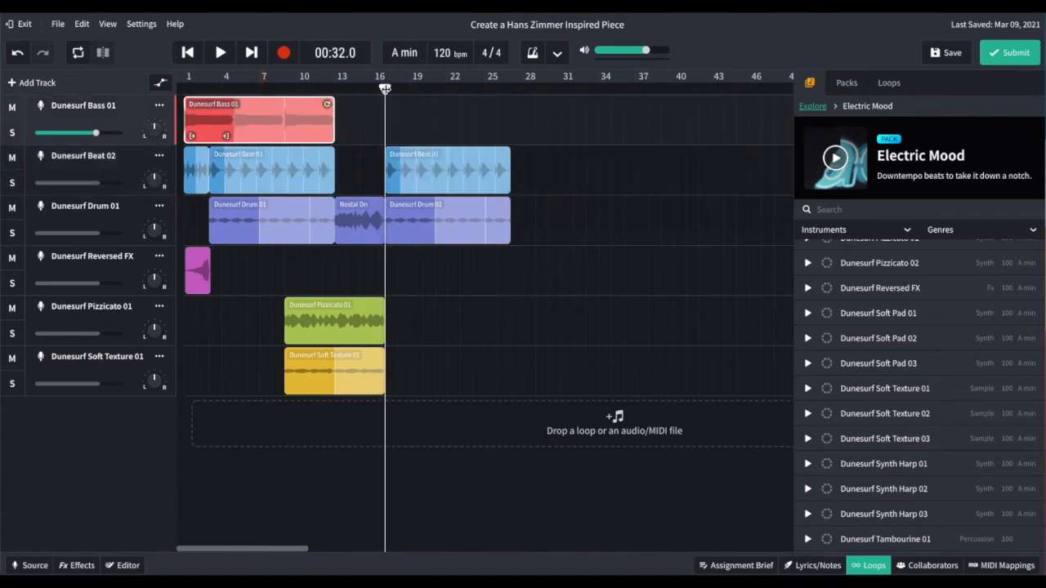
{"action": "key", "text": "ctrl+v"}
{"action": "left_click", "coordinate": [384, 88]}
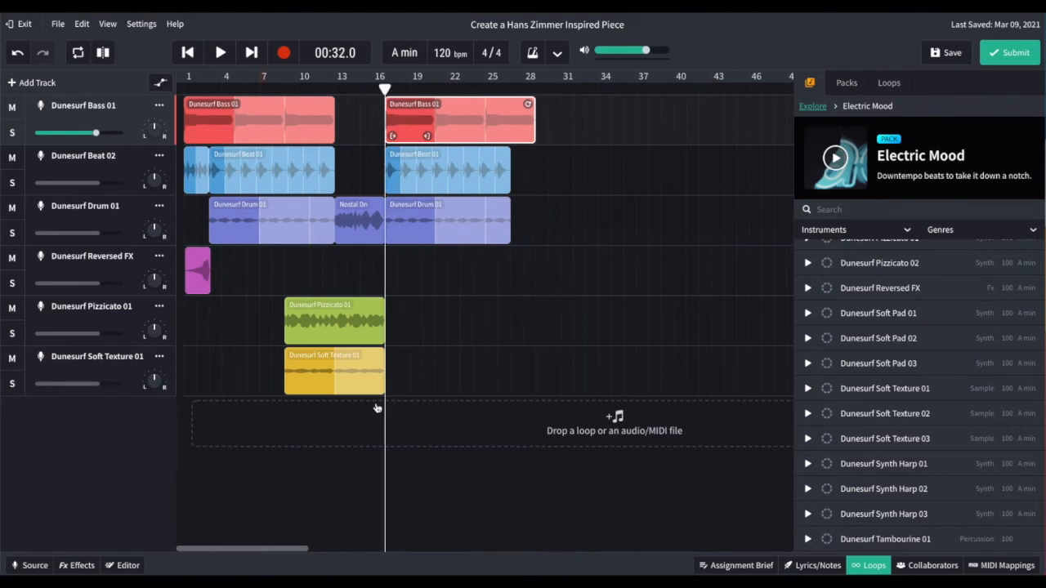
{"action": "left_click_drag", "start_coordinate": [366, 358], "coordinate": [506, 353]}
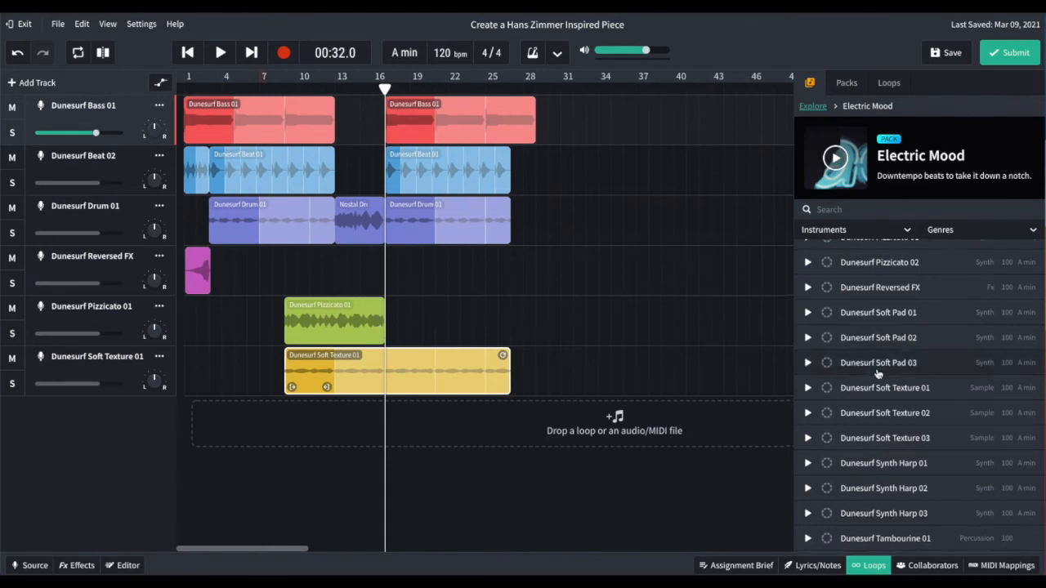
- Preview the Dunesurf Synth Harp loops and place Synth Harp 02 directly after the Pizzicato 01 clip at bar 17
{"action": "scroll", "coordinate": [817, 376], "scroll_direction": "down", "scroll_amount": 3}
{"action": "scroll", "coordinate": [813, 389], "scroll_direction": "down", "scroll_amount": 1}
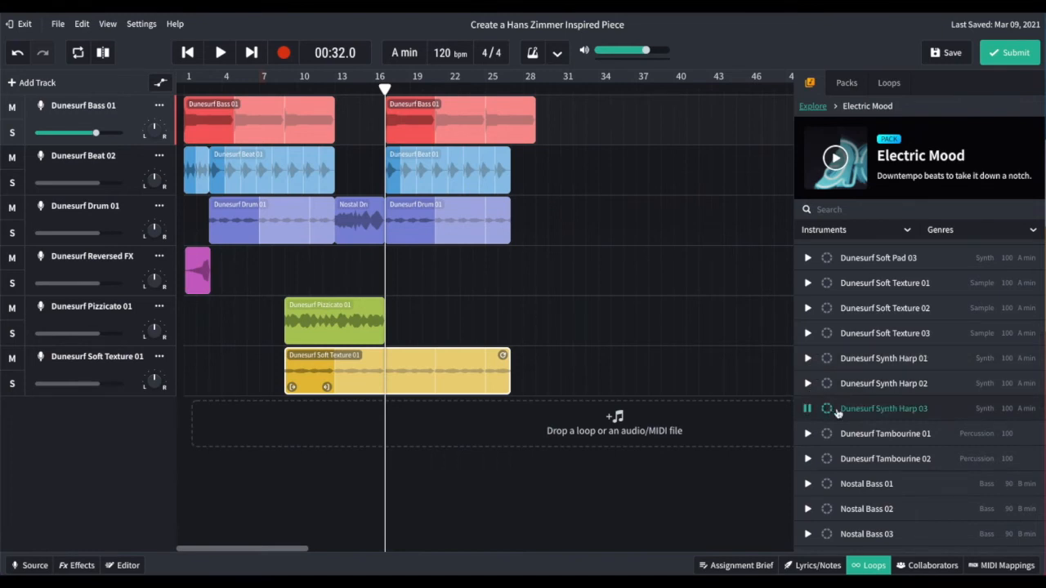
{"action": "left_click", "coordinate": [808, 383]}
{"action": "scroll", "coordinate": [808, 384], "scroll_direction": "up", "scroll_amount": 1}
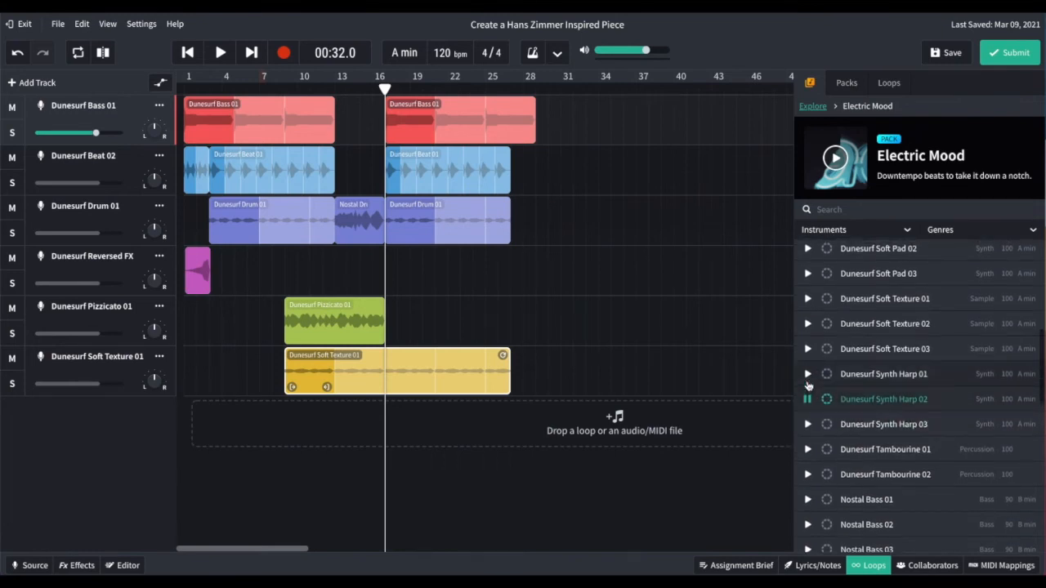
{"action": "left_click_drag", "start_coordinate": [855, 395], "coordinate": [395, 326]}
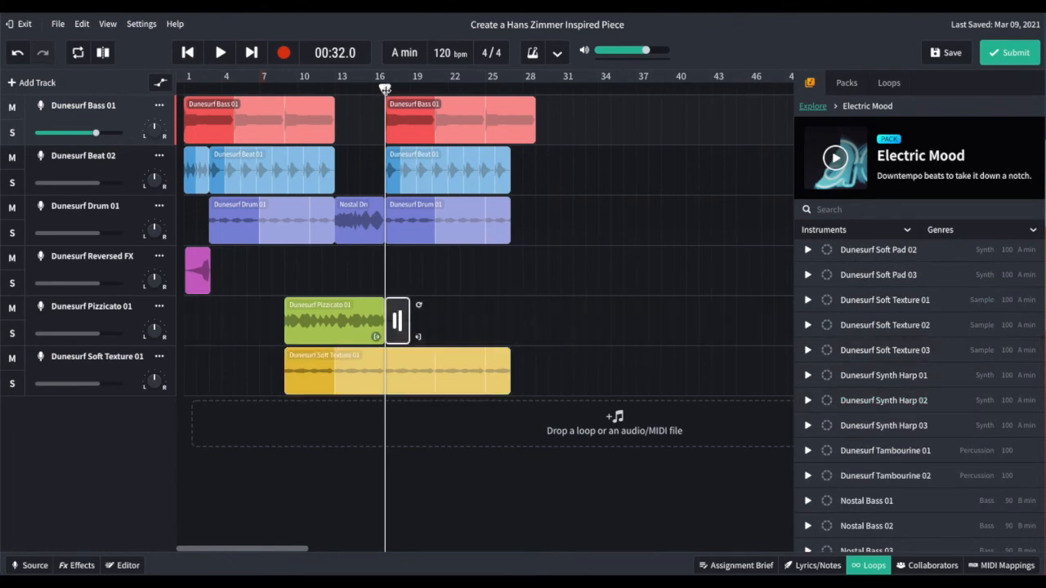
- Play the section from bar 17, loop the Synth Harp 02 clip to about bar 25 and play the piece from the beginning
{"action": "key", "text": "space"}
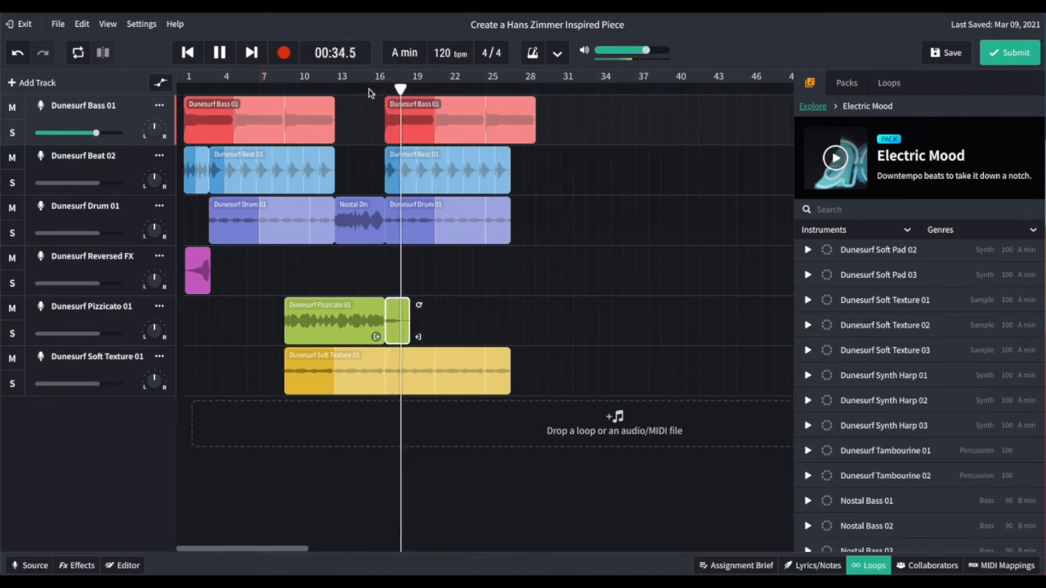
{"action": "key", "text": "space"}
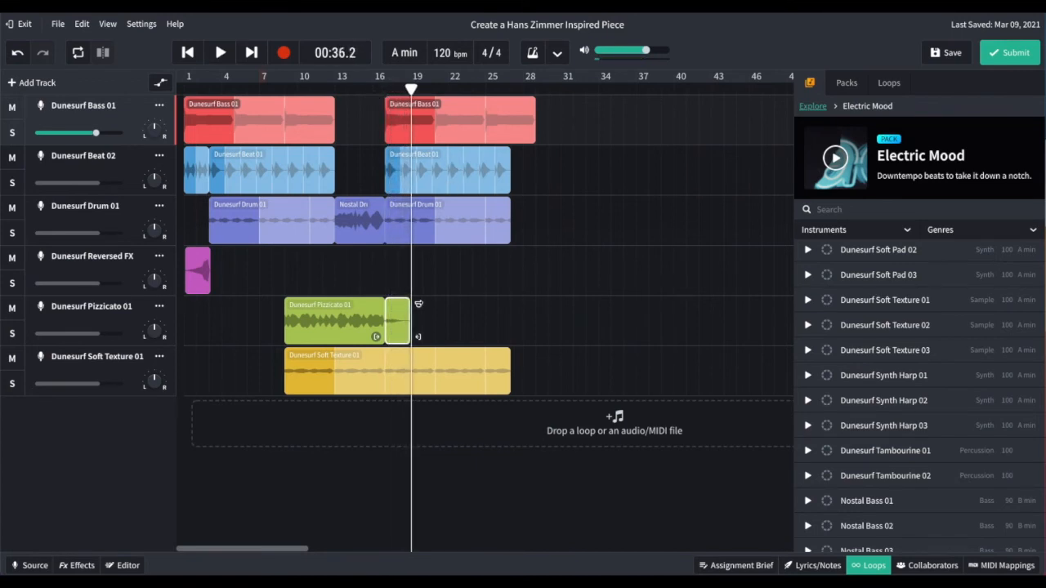
{"action": "left_click_drag", "start_coordinate": [413, 304], "coordinate": [430, 304]}
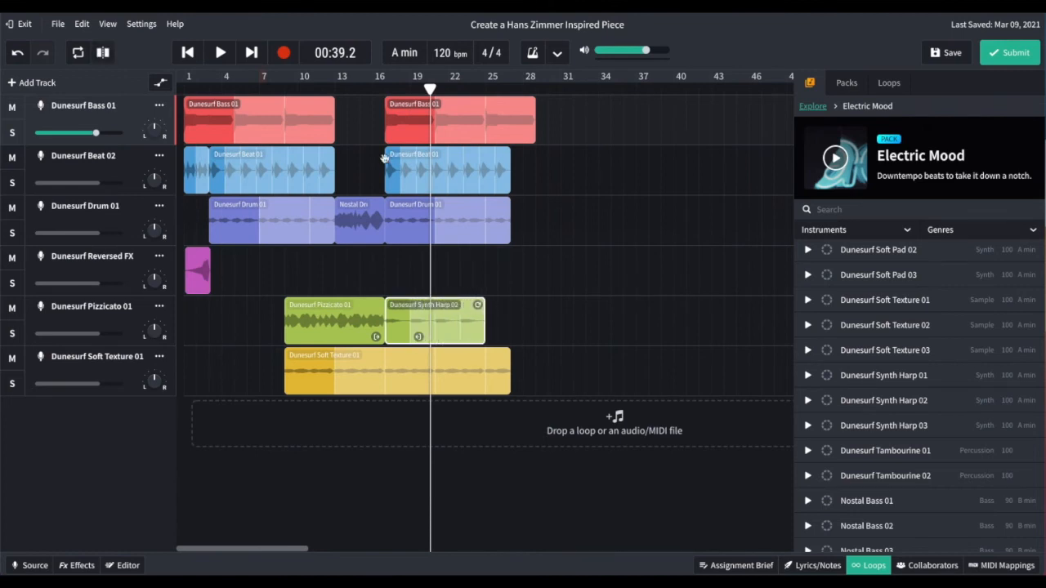
{"action": "left_click_drag", "start_coordinate": [344, 91], "coordinate": [172, 91]}
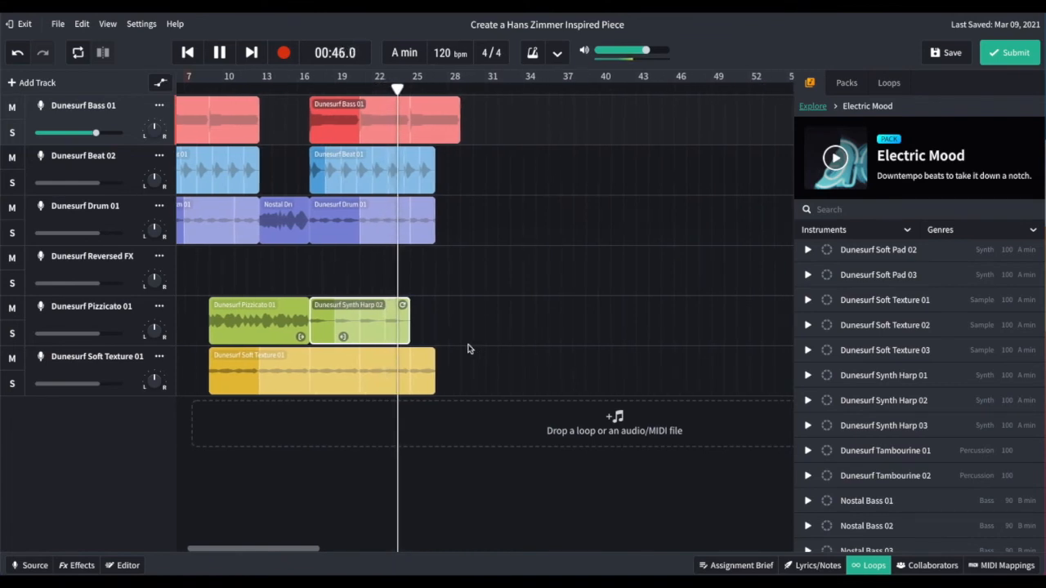
- Shorten the copied Dunesurf Drum 01 loop to bar 25 and place a copy of the Nostal Drum Layer 01 clip directly after it
{"action": "left_click", "coordinate": [282, 224]}
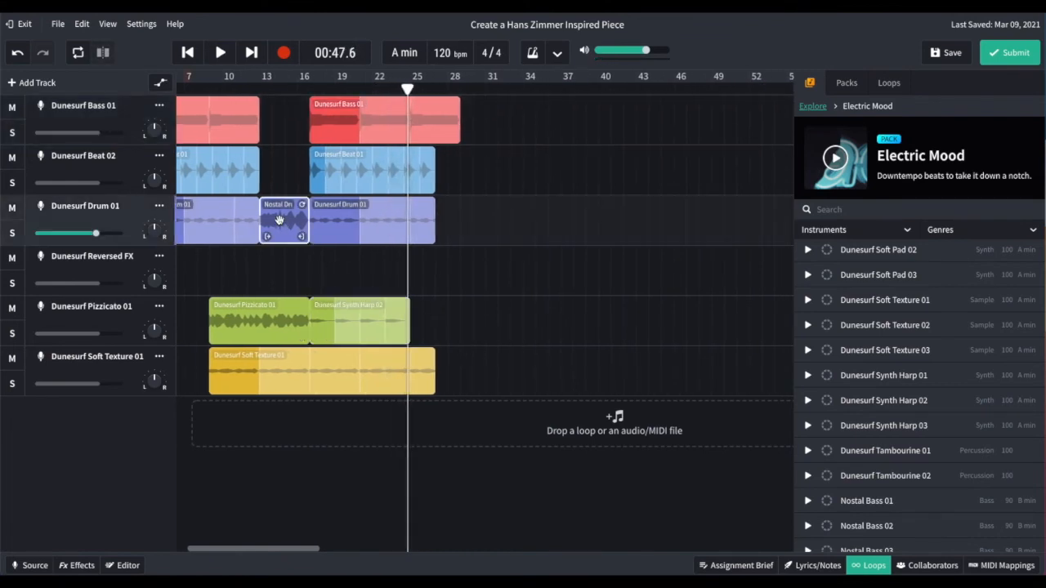
{"action": "left_click", "coordinate": [422, 229]}
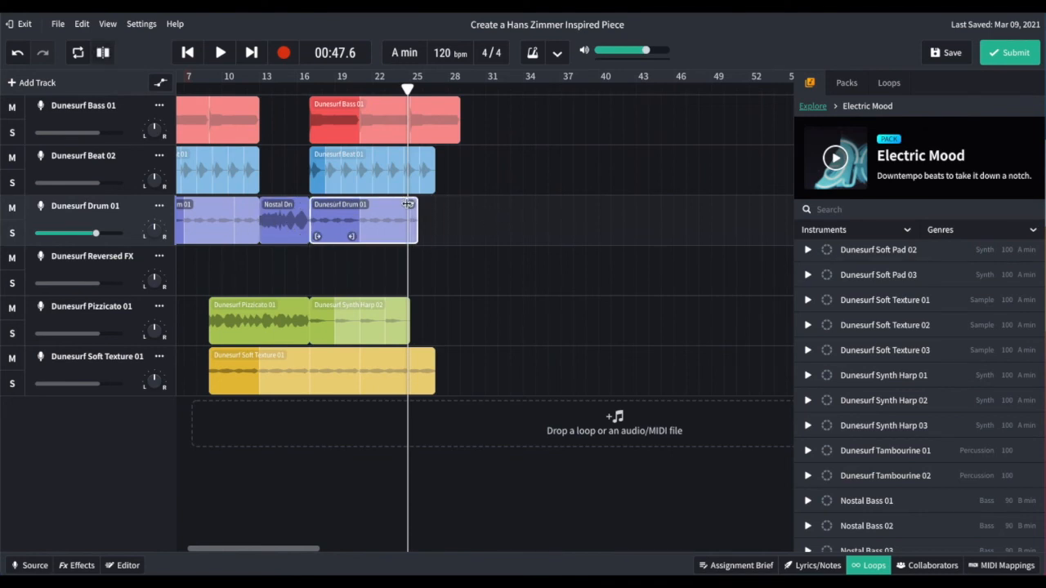
{"action": "left_click_drag", "start_coordinate": [406, 88], "coordinate": [409, 88]}
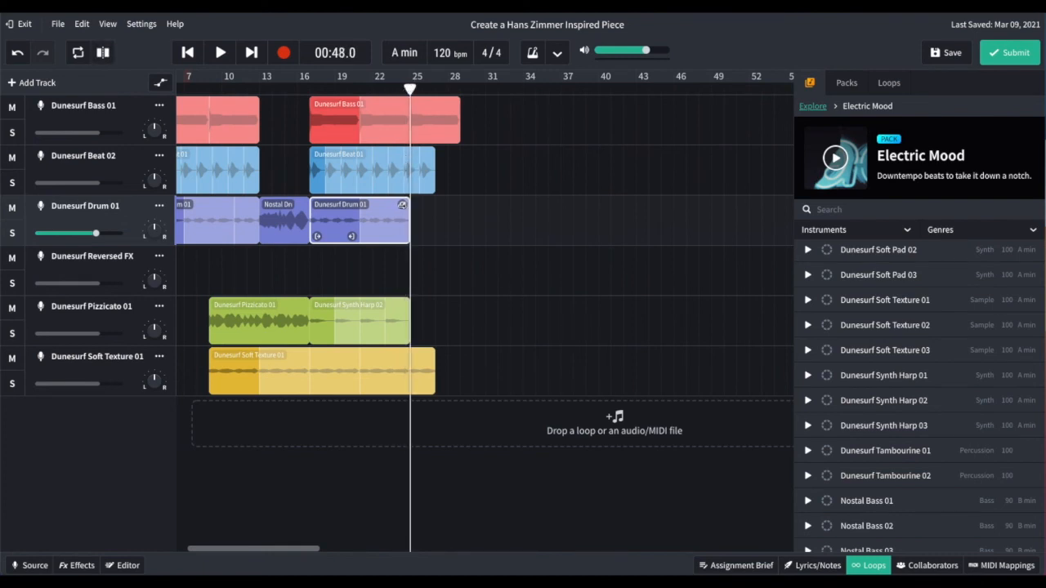
{"action": "key", "text": "ctrl+v"}
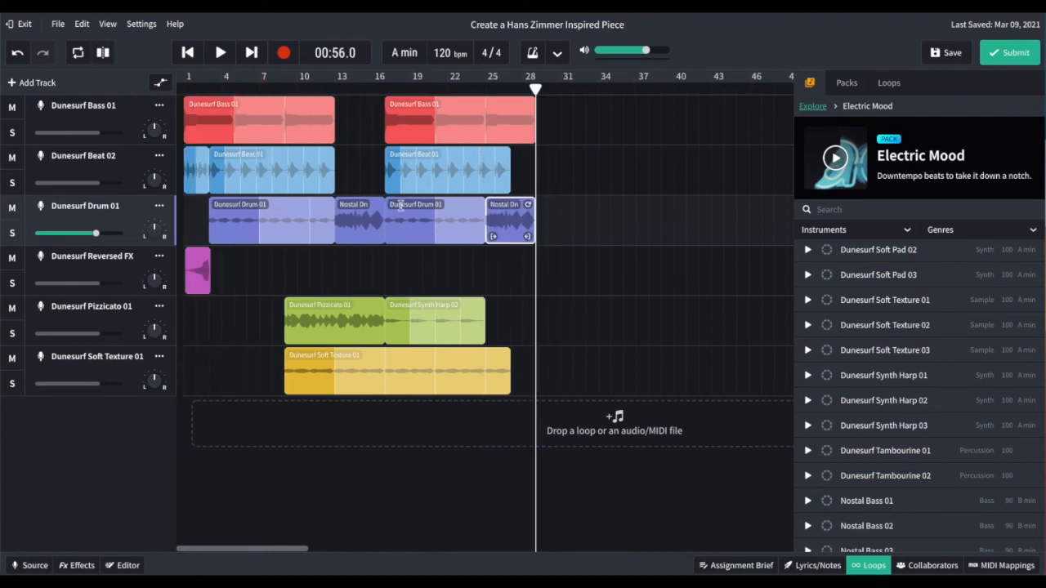
- Extend the copied Dunesurf Beat 01 loop to the end of the copied Nostal Drum Layer 01 clip and play from about bar 25
{"action": "left_click", "coordinate": [502, 158]}
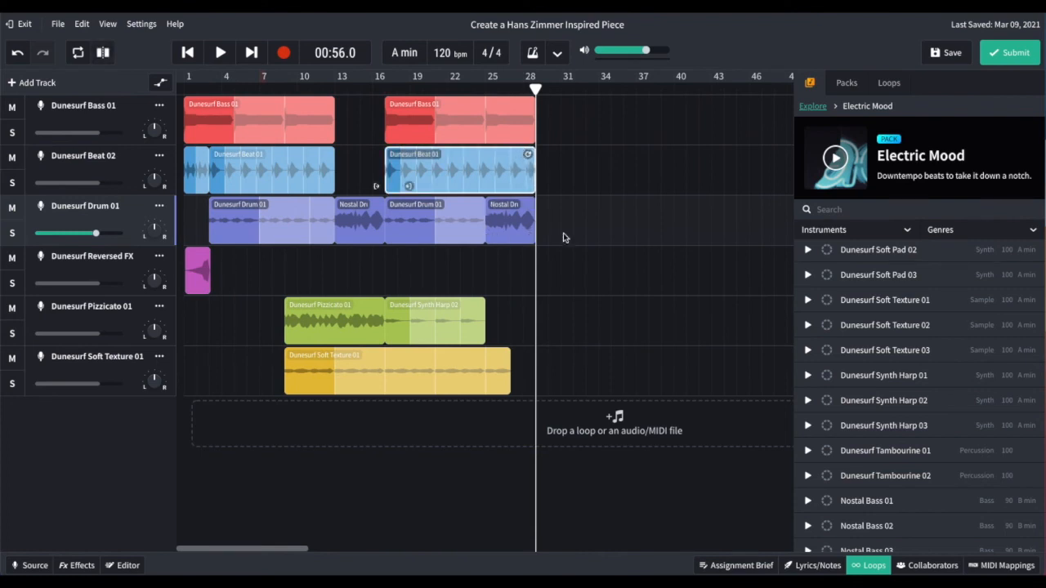
{"action": "left_click", "coordinate": [489, 91]}
{"action": "key", "text": "space"}
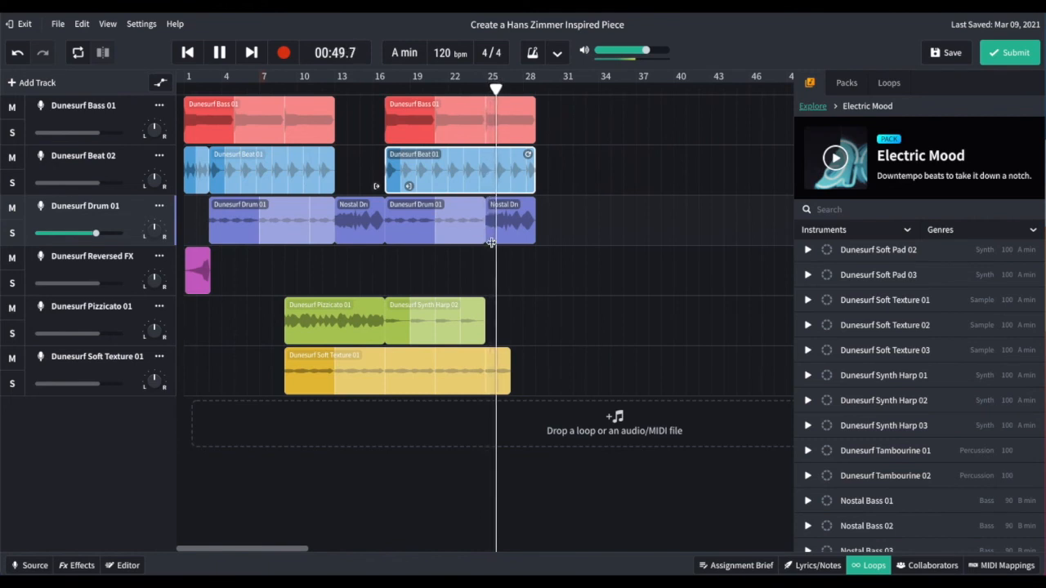
{"action": "scroll", "coordinate": [491, 244], "scroll_direction": "right", "scroll_amount": 3}
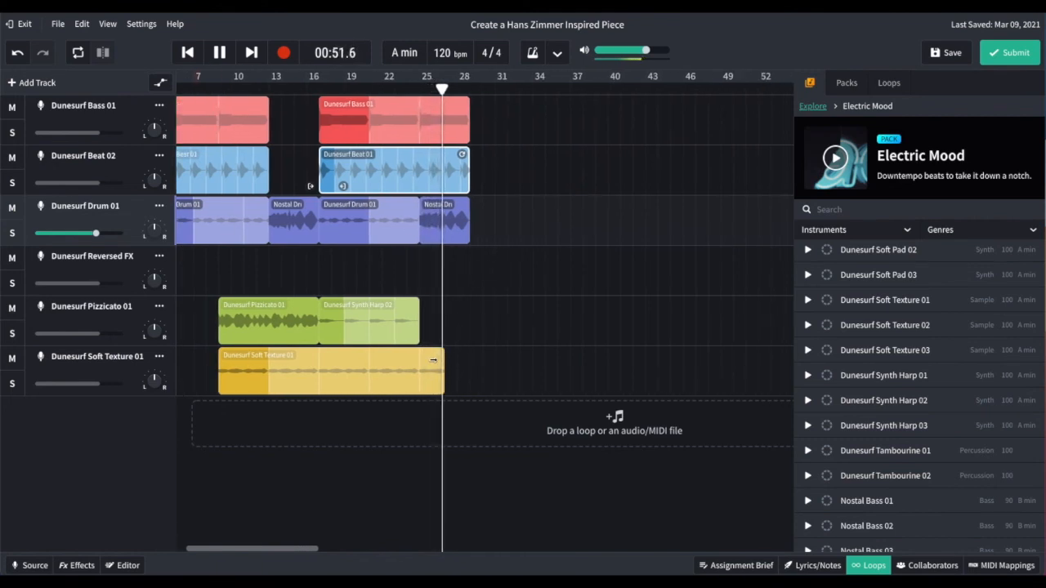
{"action": "scroll", "coordinate": [559, 339], "scroll_direction": "right", "scroll_amount": 2}
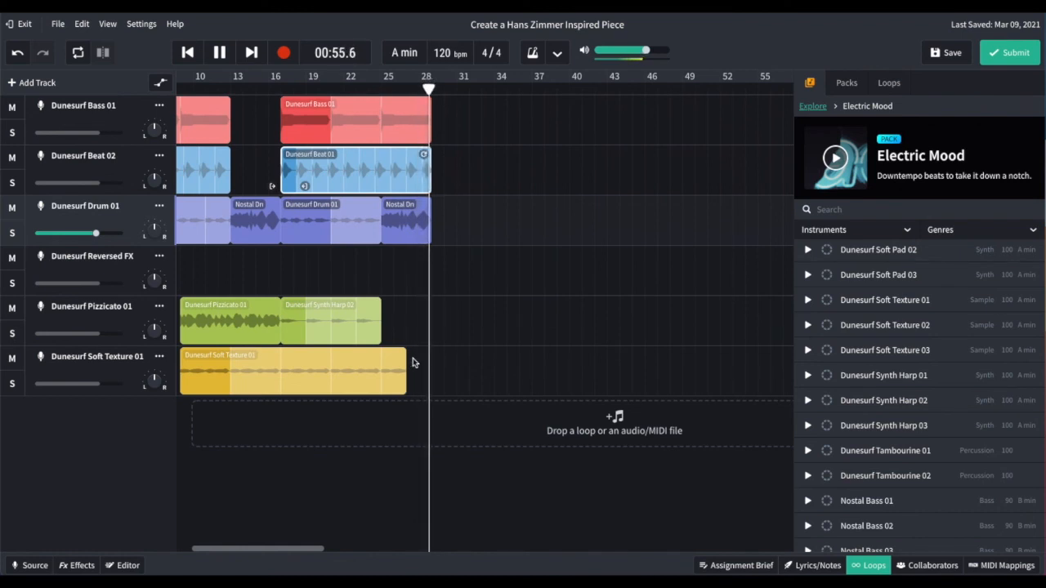
{"action": "key", "text": "space"}
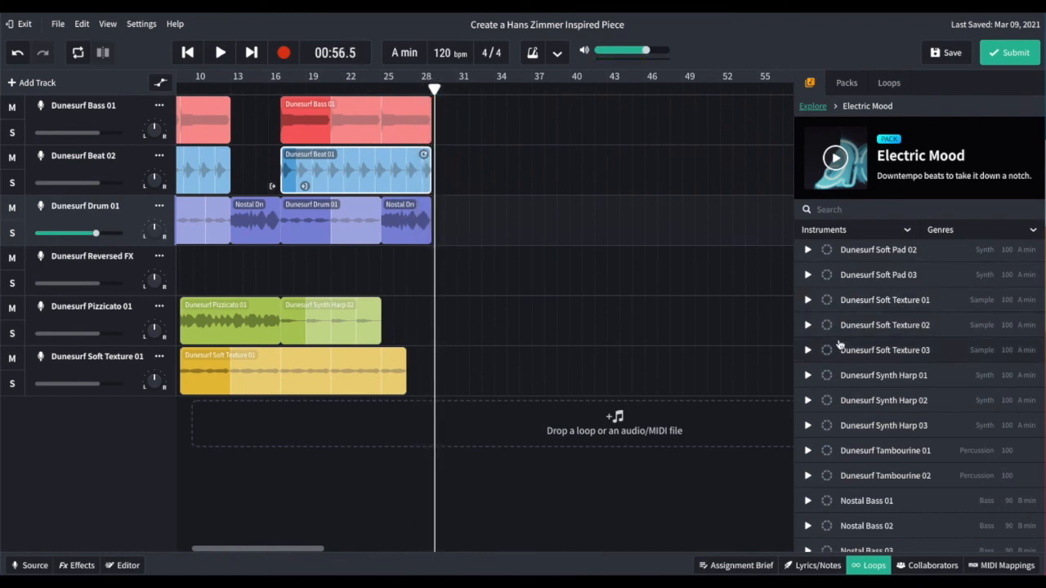
- Preview the Nostal Beat 04 loop and place Nostal Dirty FX directly after the Synth Harp 02 clip at bar 25
{"action": "scroll", "coordinate": [839, 344], "scroll_direction": "down", "scroll_amount": 5}
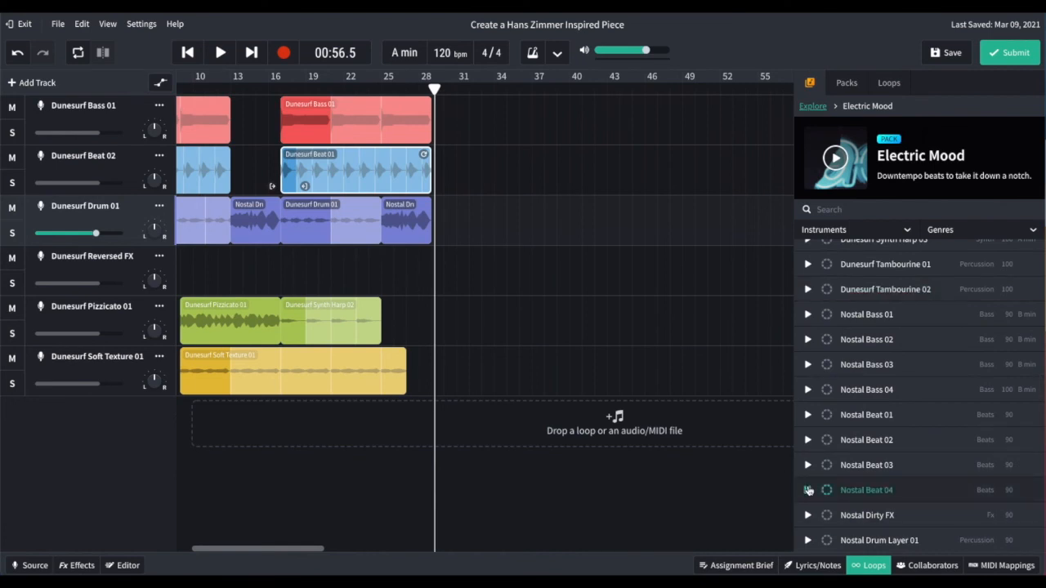
{"action": "left_click", "coordinate": [808, 489]}
{"action": "scroll", "coordinate": [808, 489], "scroll_direction": "down", "scroll_amount": 1}
{"action": "scroll", "coordinate": [809, 440], "scroll_direction": "down", "scroll_amount": 1}
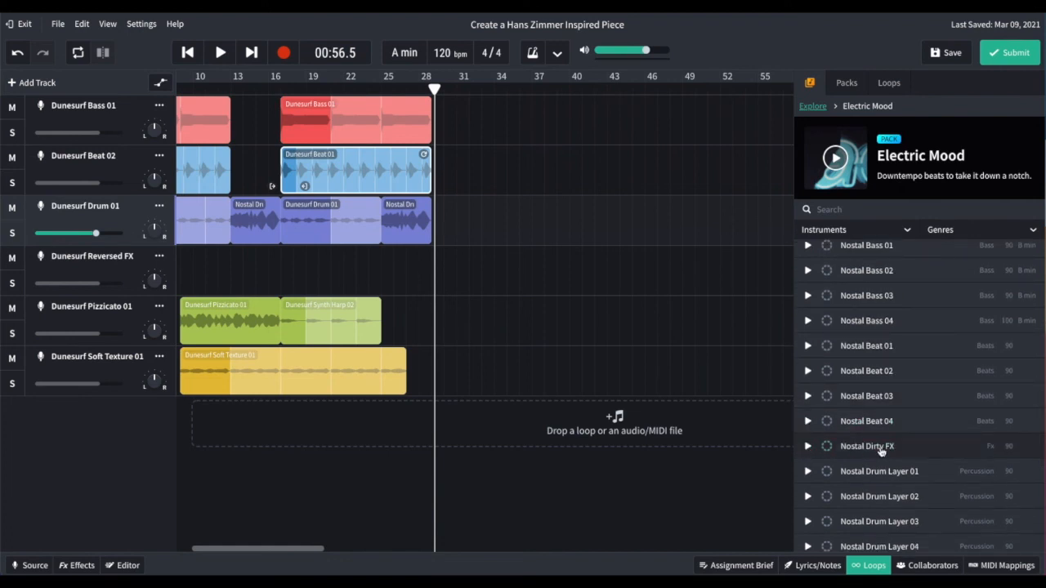
{"action": "left_click_drag", "start_coordinate": [881, 450], "coordinate": [394, 320]}
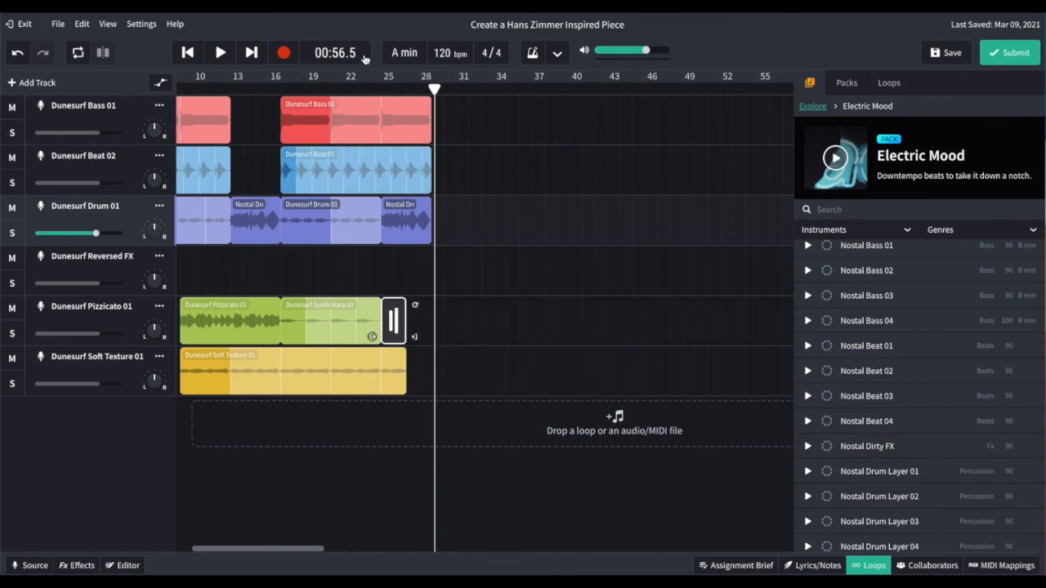
- Play the section from about bar 24 and loop the Nostal Dirty FX clip to the end of the Bass 01 clip at bar 29
{"action": "left_click", "coordinate": [369, 89]}
{"action": "key", "text": "space"}
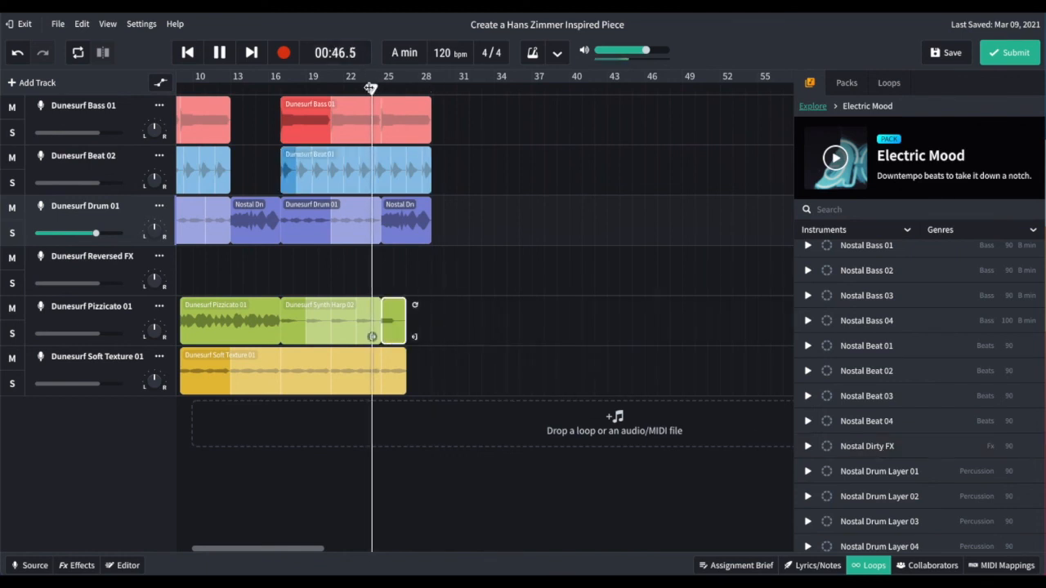
{"action": "scroll", "coordinate": [369, 92], "scroll_direction": "up", "scroll_amount": 3}
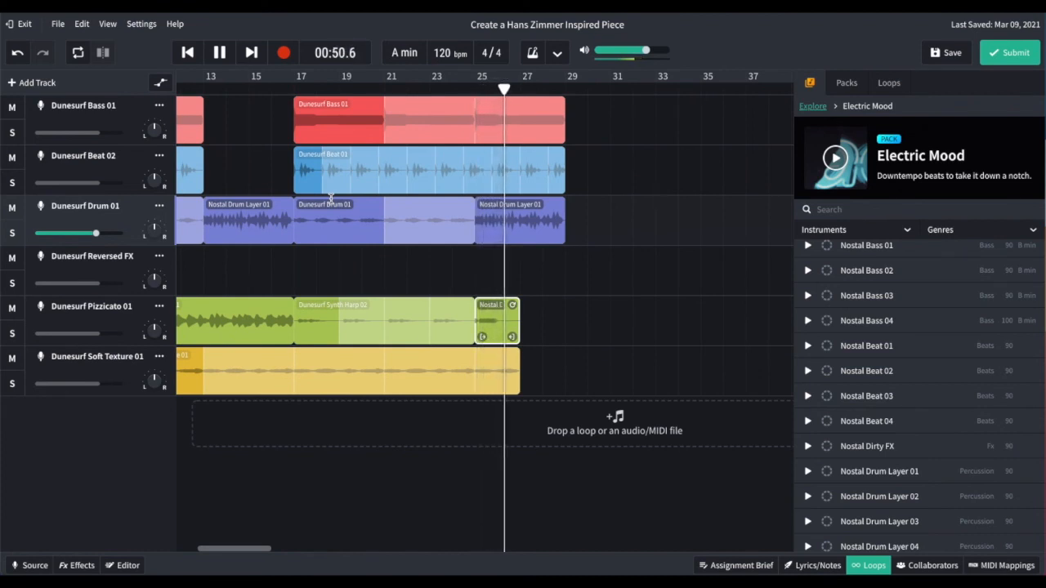
{"action": "key", "text": "space"}
{"action": "left_click", "coordinate": [459, 322]}
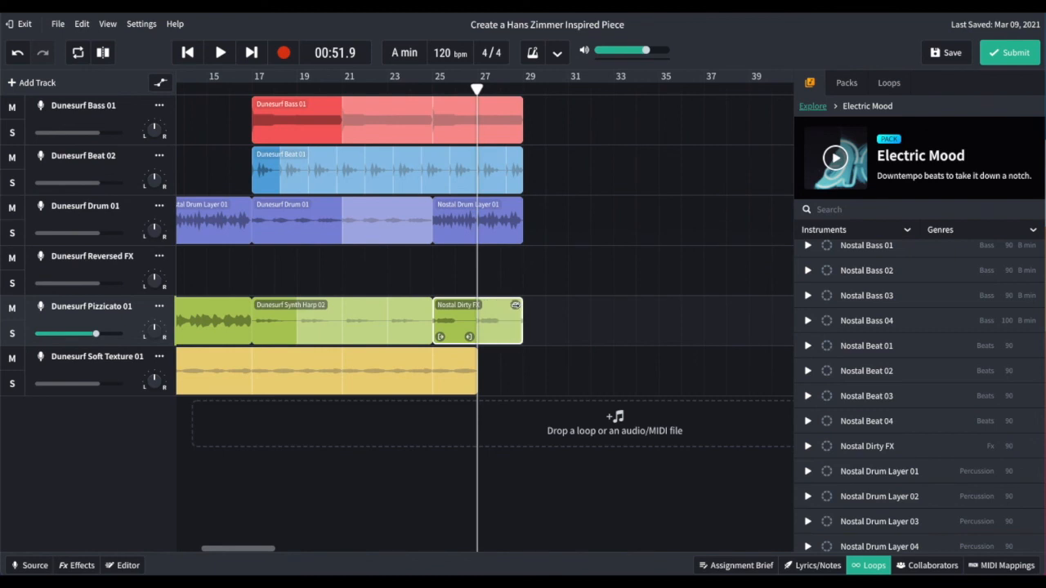
- Play the closing section from bar 25 through to the end of the last clips
{"action": "left_click", "coordinate": [433, 87]}
{"action": "key", "text": "space"}
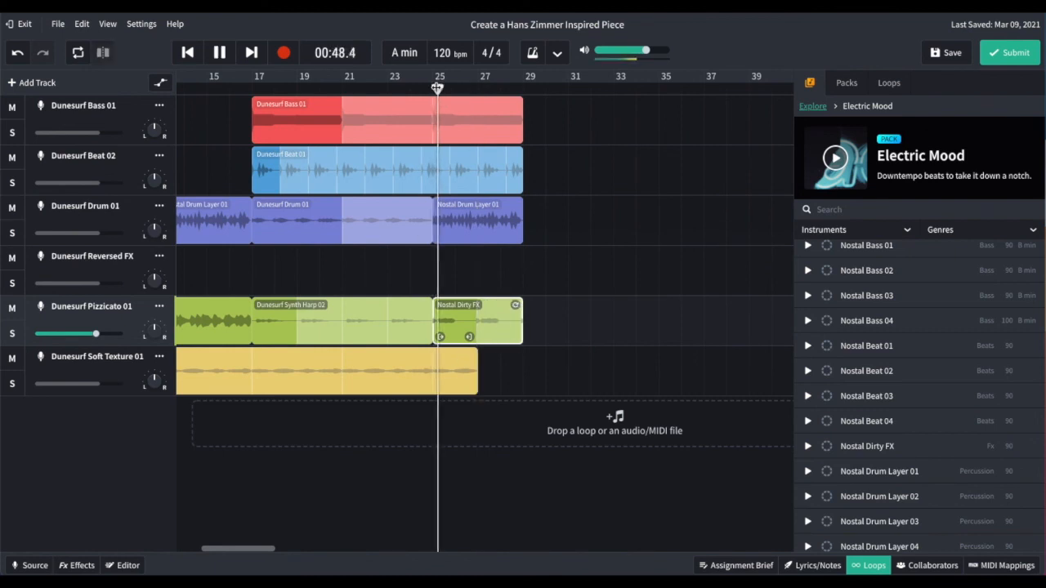
{"action": "scroll", "coordinate": [439, 177], "scroll_direction": "down", "scroll_amount": 3}
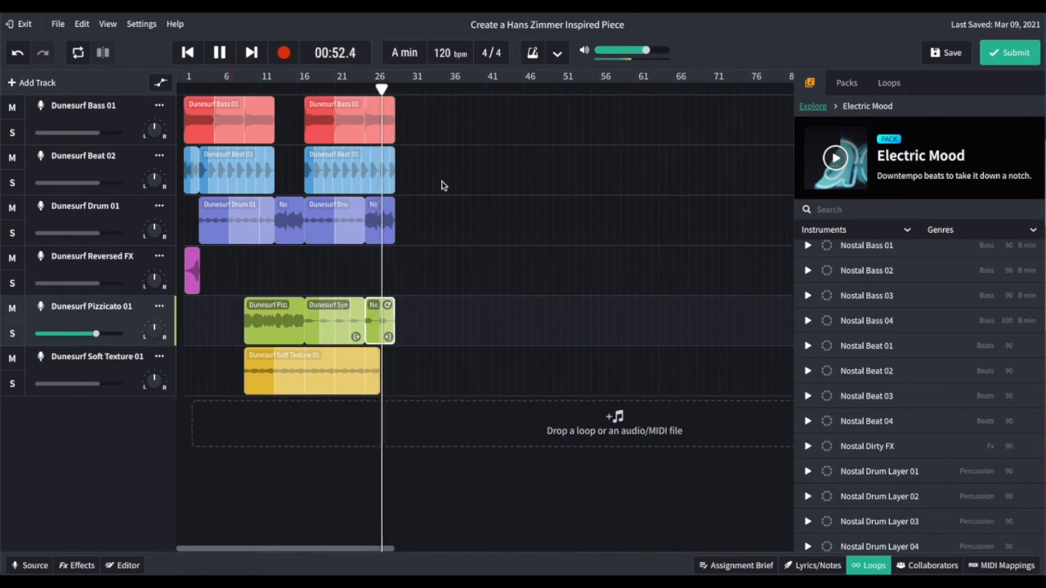
{"action": "scroll", "coordinate": [441, 186], "scroll_direction": "up", "scroll_amount": 2}
{"action": "scroll", "coordinate": [441, 185], "scroll_direction": "left", "scroll_amount": 1}
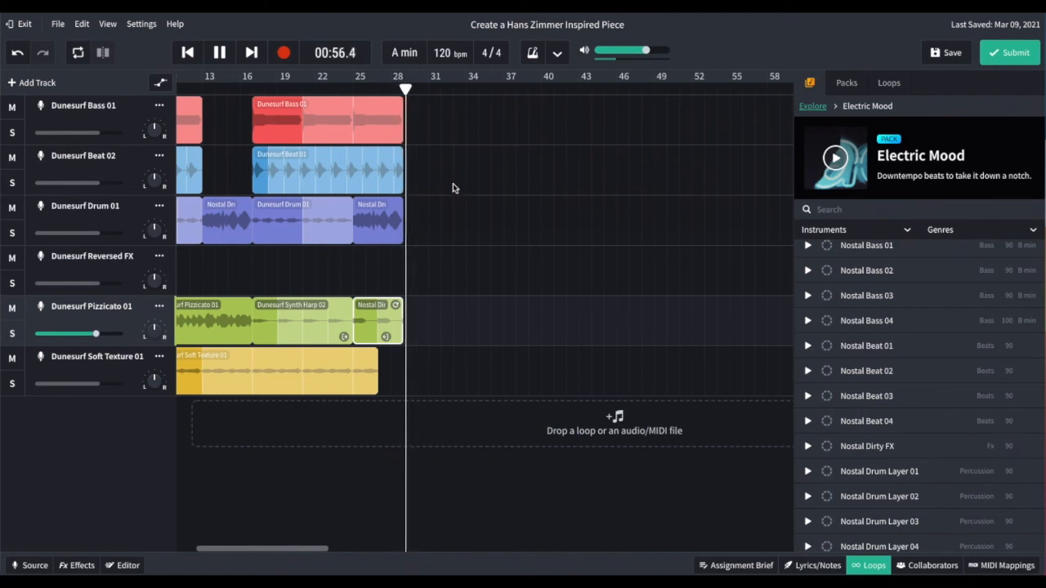
{"action": "key", "text": "space"}
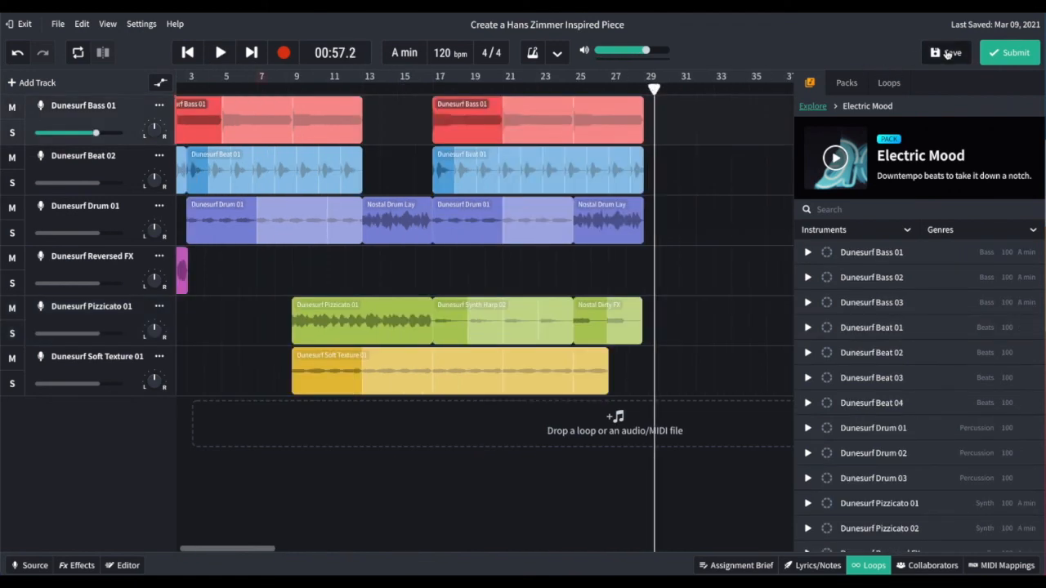
- Save the project and submit the assignment without a description note
{"action": "left_click", "coordinate": [947, 53]}
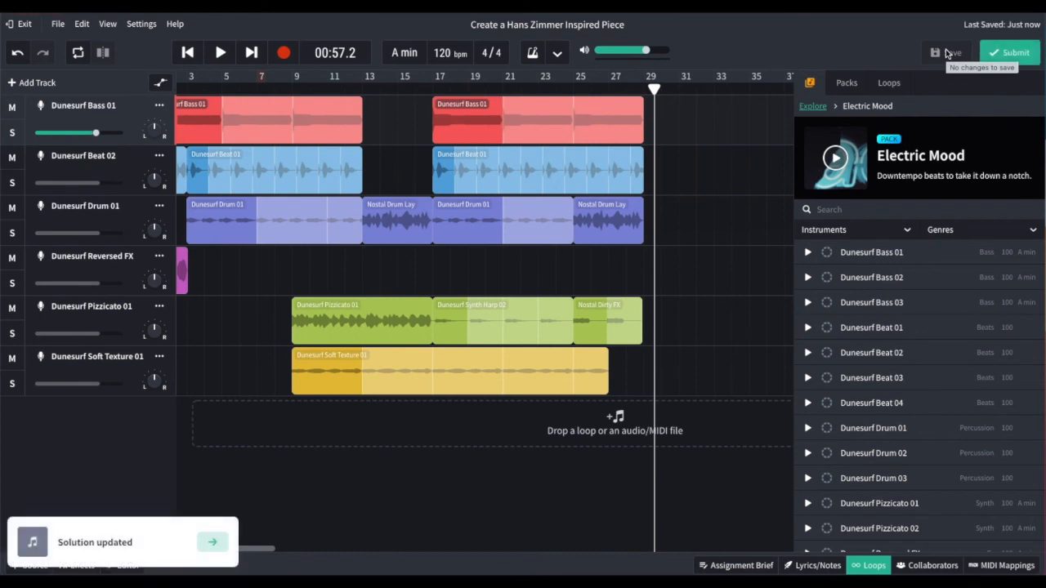
{"action": "left_click", "coordinate": [1013, 54]}
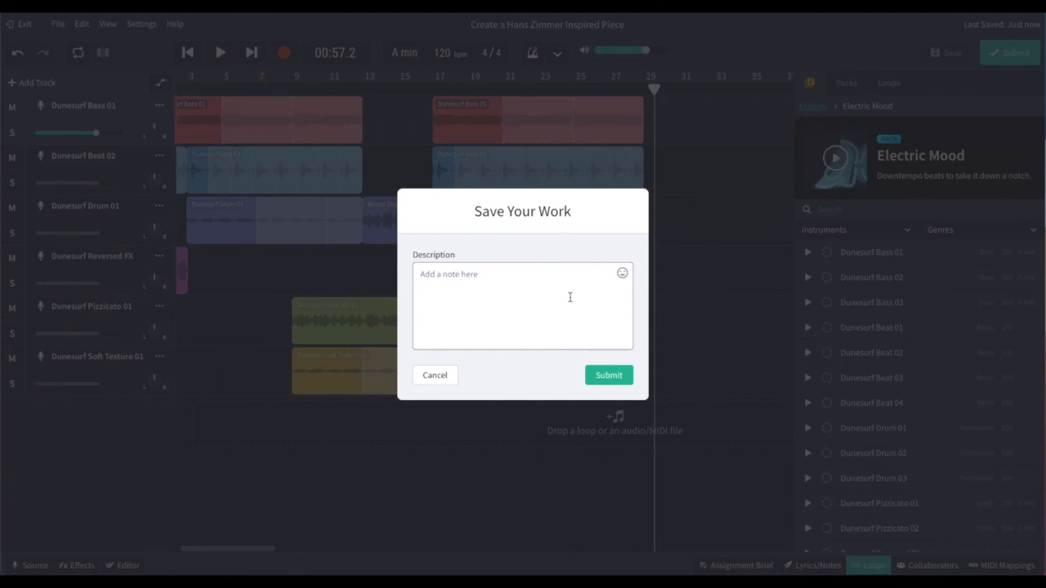
{"action": "left_click", "coordinate": [614, 379]}
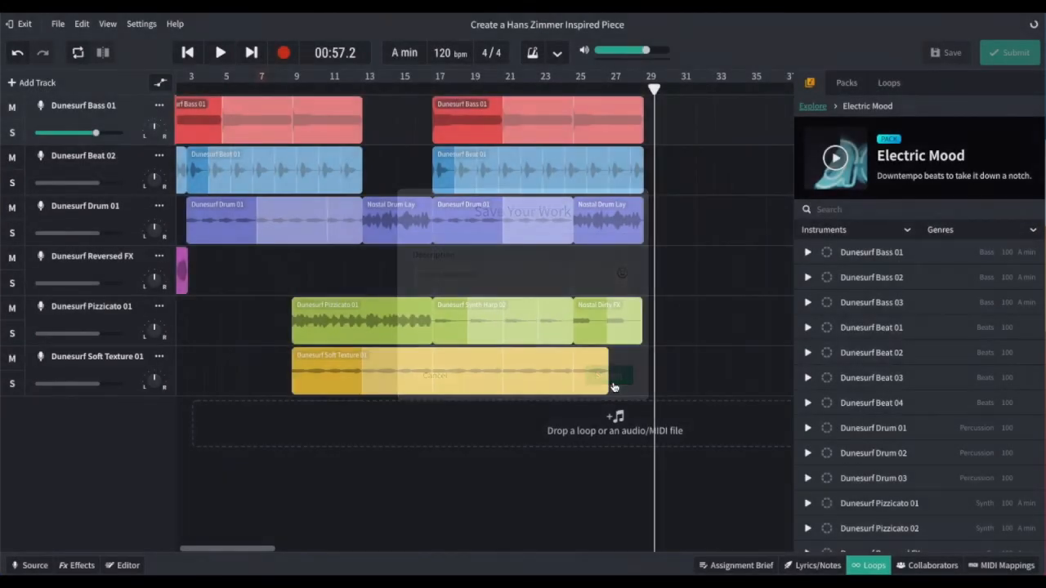